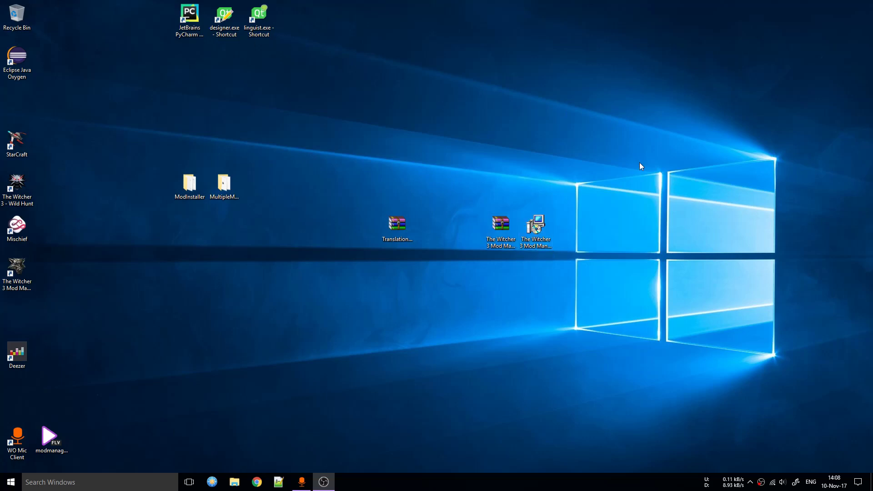
Extract Translation.zip on the desktop, place the extracted Translation folder just below the archive and open it.
left_click(397, 225)
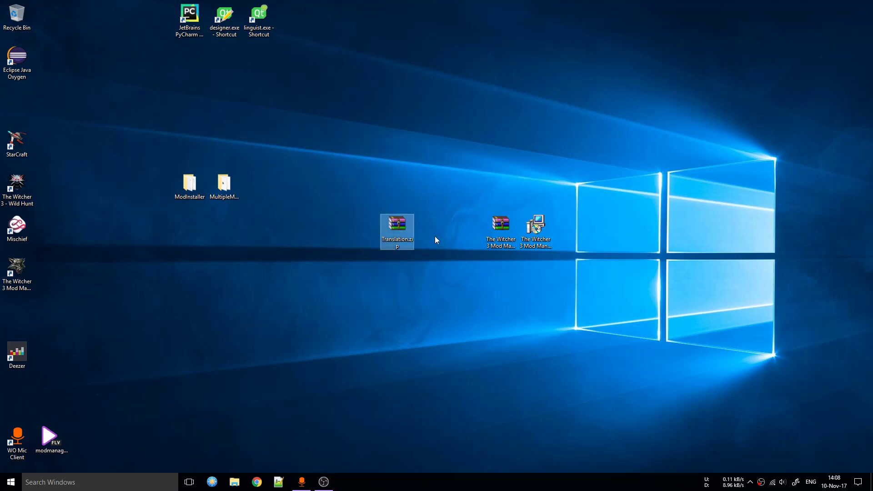
right_click(407, 228)
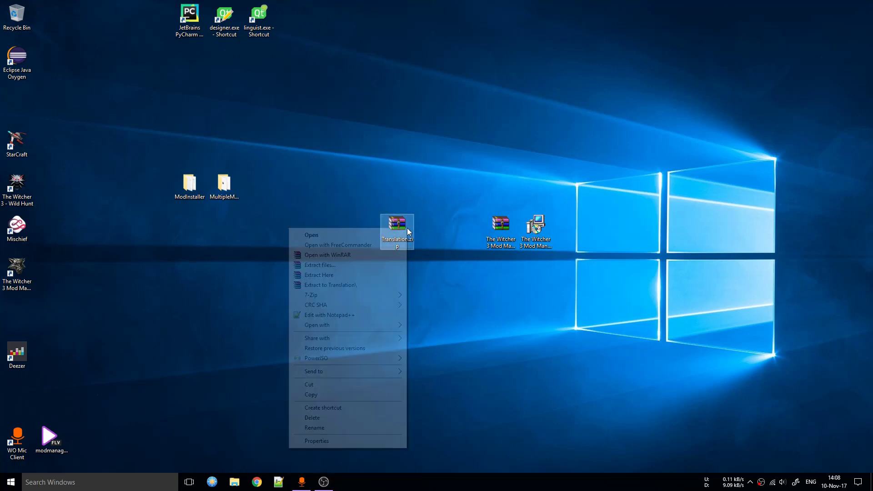
left_click(329, 273)
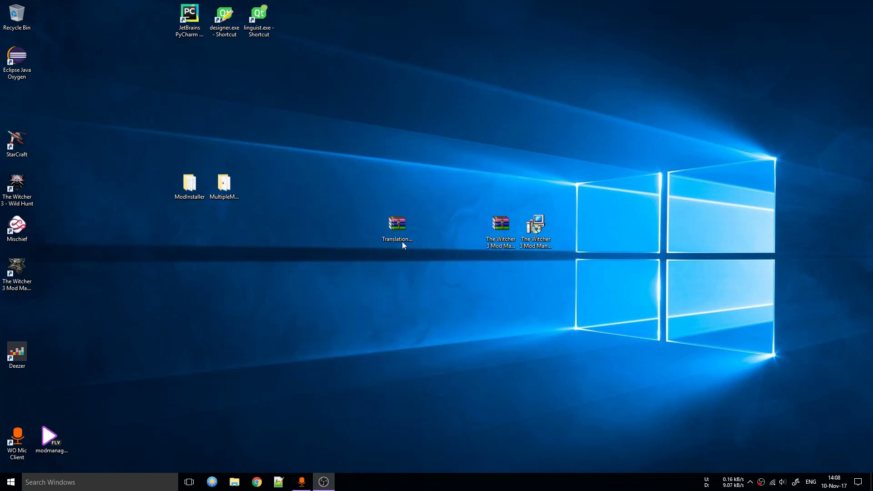
left_click_drag(17, 101, 379, 269)
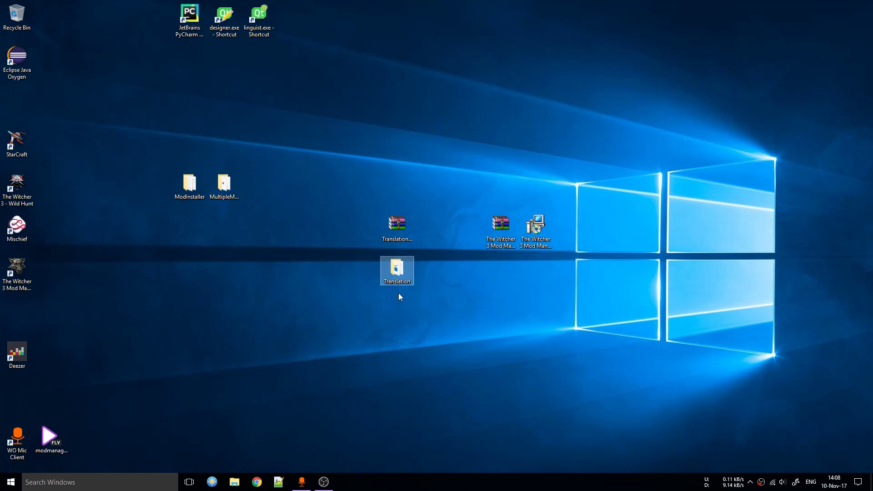
double_click(401, 272)
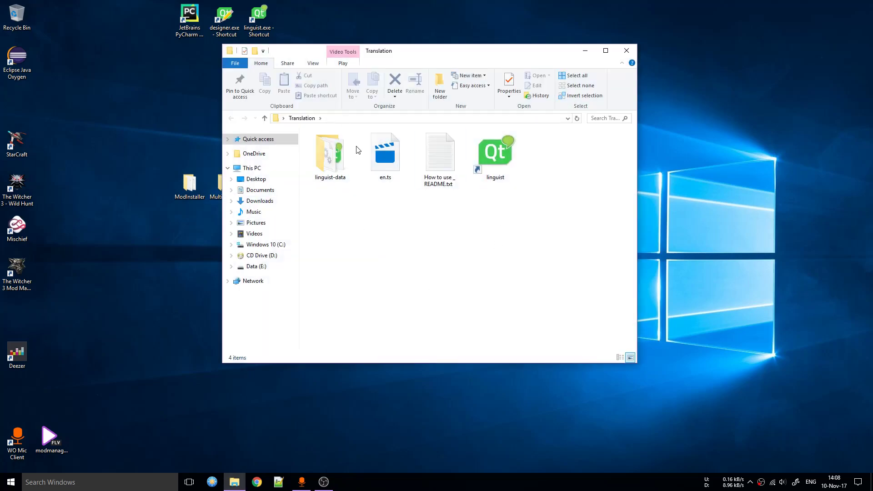
Open en.ts from the Translation folder for editing in Notepad++.
left_click(372, 165)
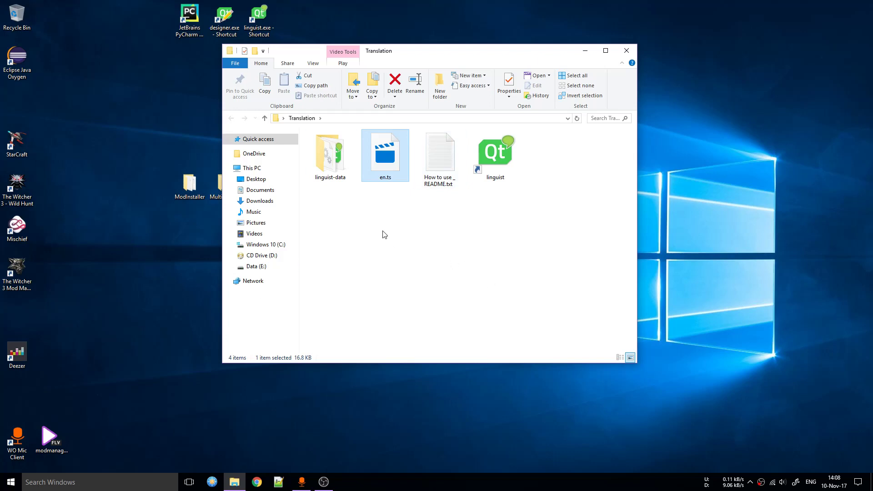
right_click(385, 160)
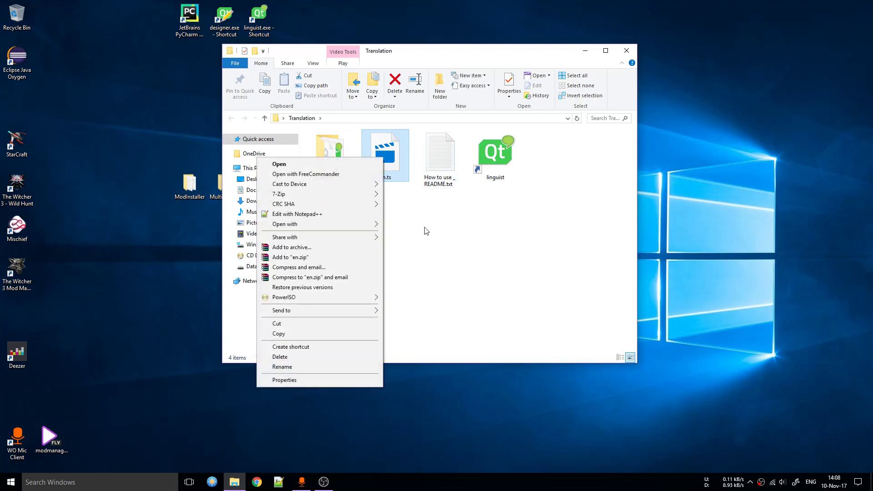
left_click(400, 182)
left_click(395, 156)
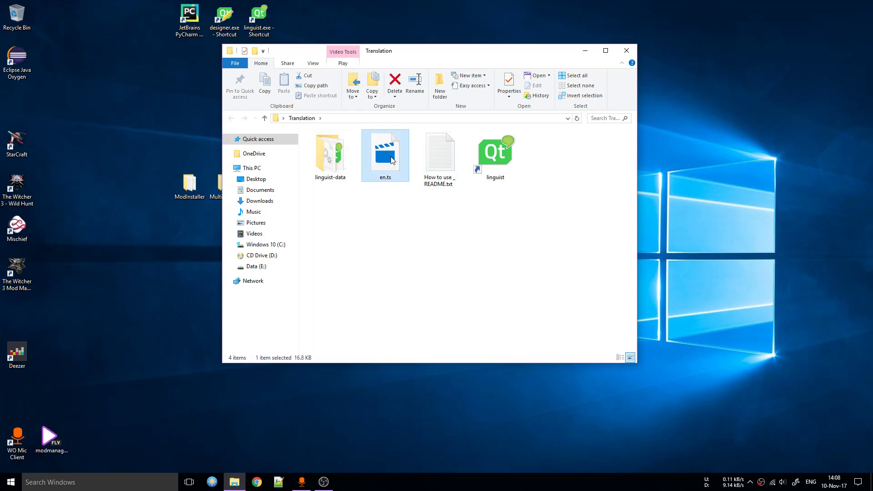
right_click(388, 142)
left_click(319, 197)
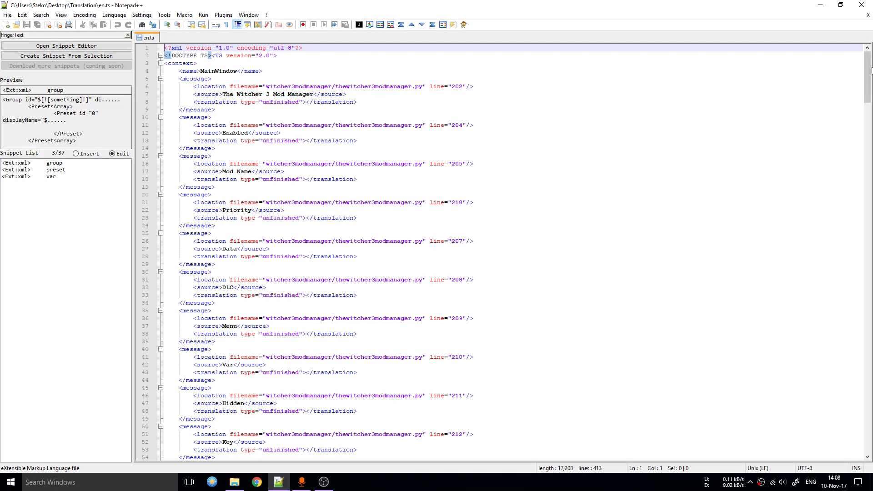
mouse_move(863, 93)
left_mouse_down()
mouse_move(867, 470)
mouse_move(870, 80)
left_mouse_up()
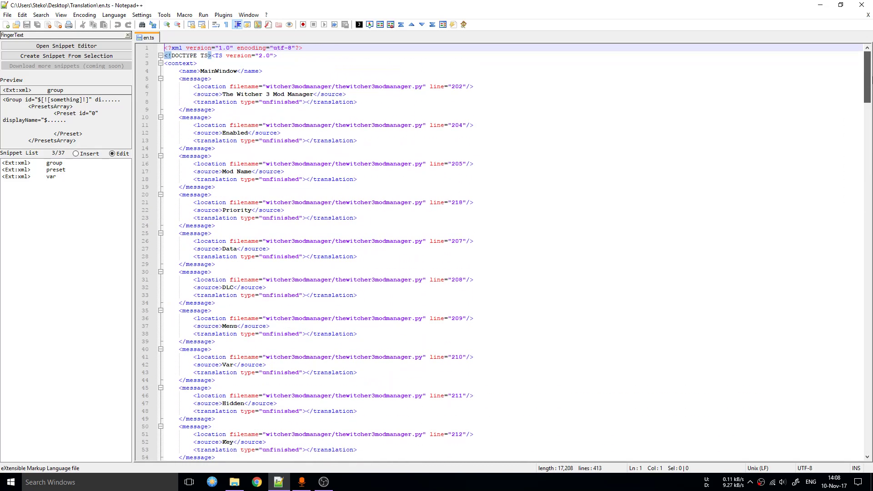
Remove the type="unfinished" attribute from the first message's translation tag and enter "JDJHDgvhjghgjh" as its translation text.
double_click(284, 104)
left_click_drag(284, 104, 250, 103)
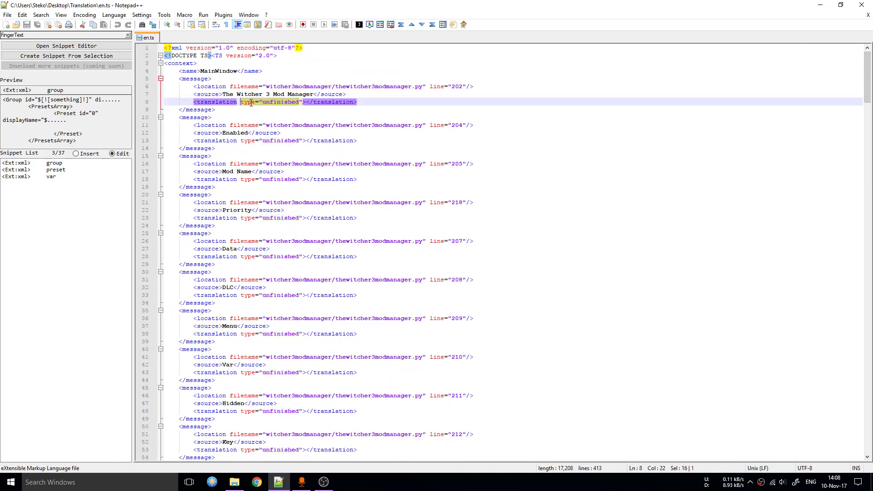
key("Delete")
key("Delete")
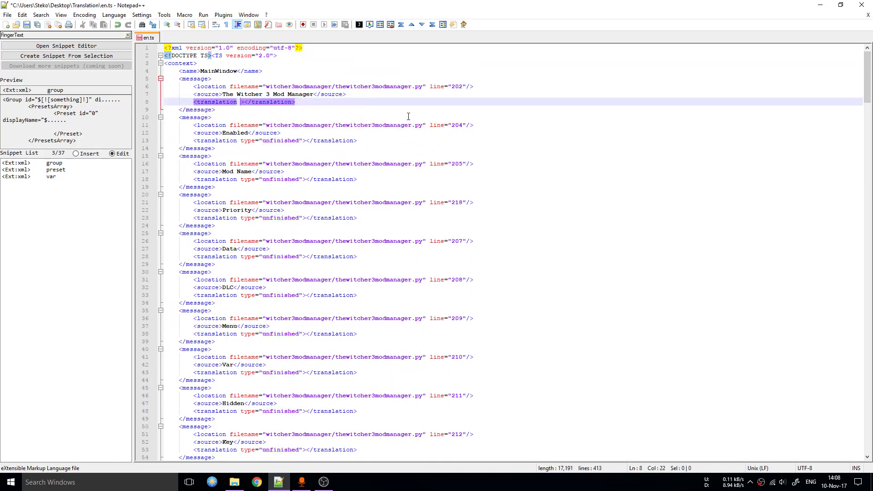
key("BackSpace")
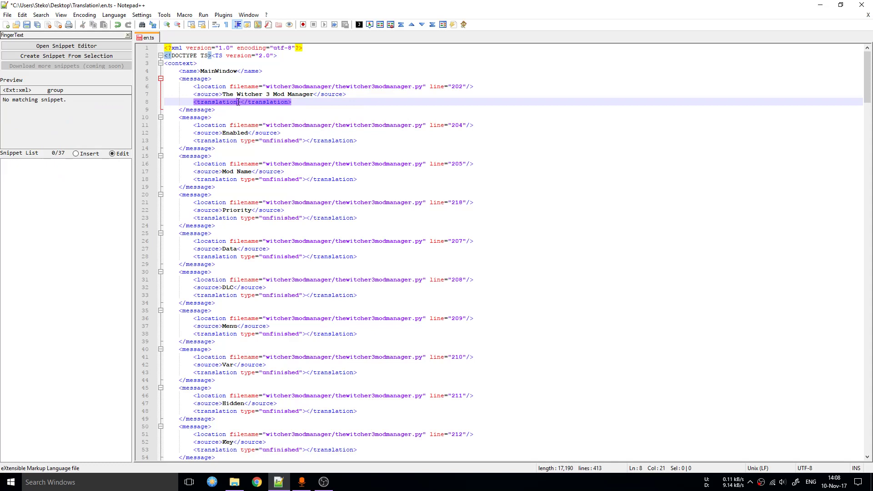
key("Left")
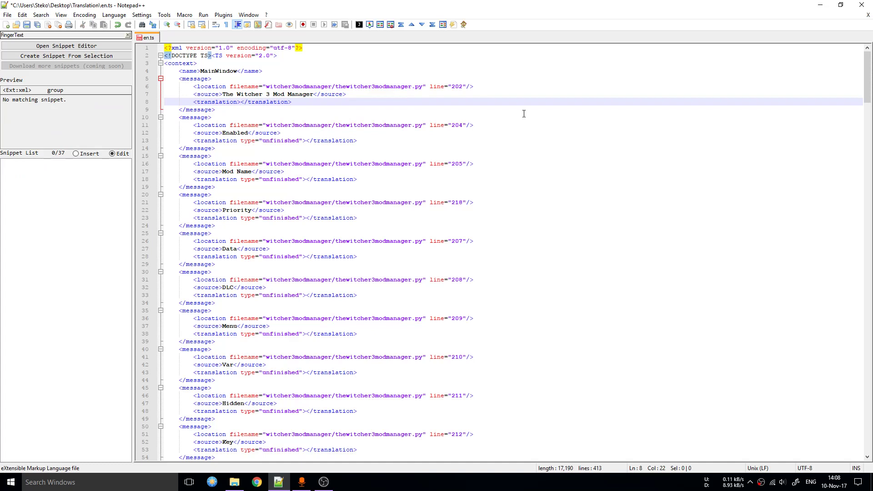
type("JDJHDgvhjghgjh")
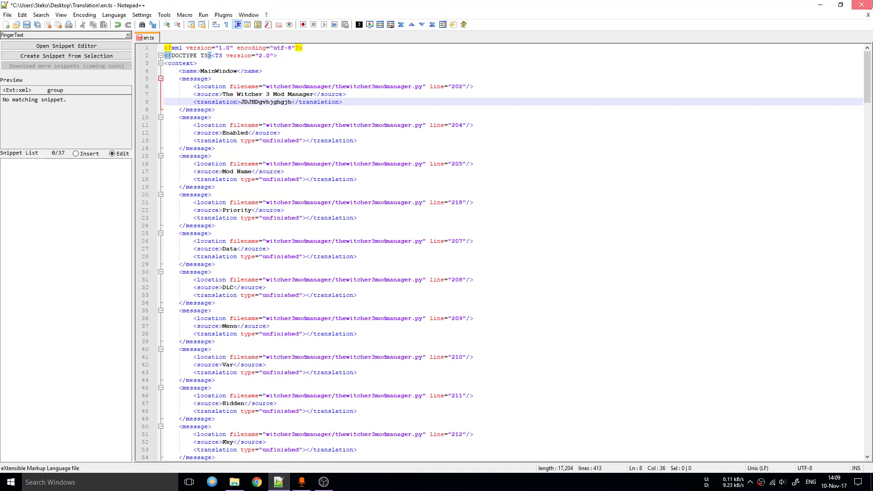
Close en.ts in Notepad++ without saving the changes.
left_click(862, 4)
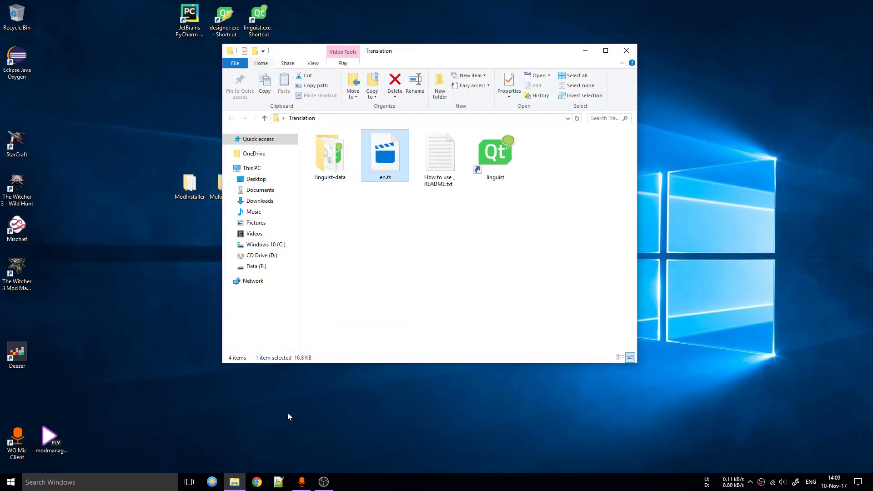
left_click(279, 483)
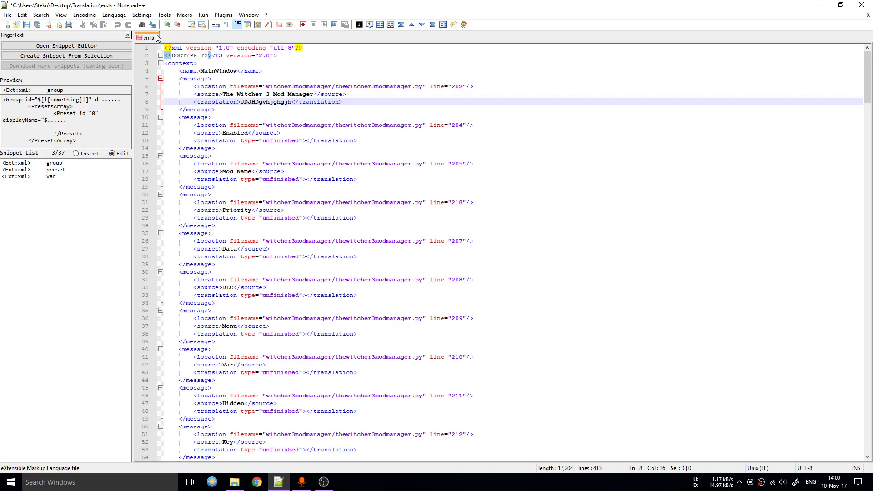
right_click(157, 38)
left_click(179, 53)
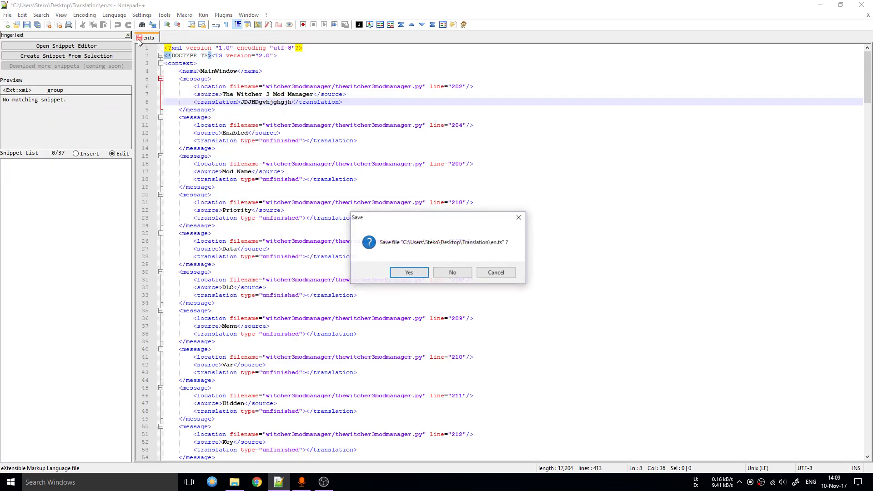
left_click(445, 276)
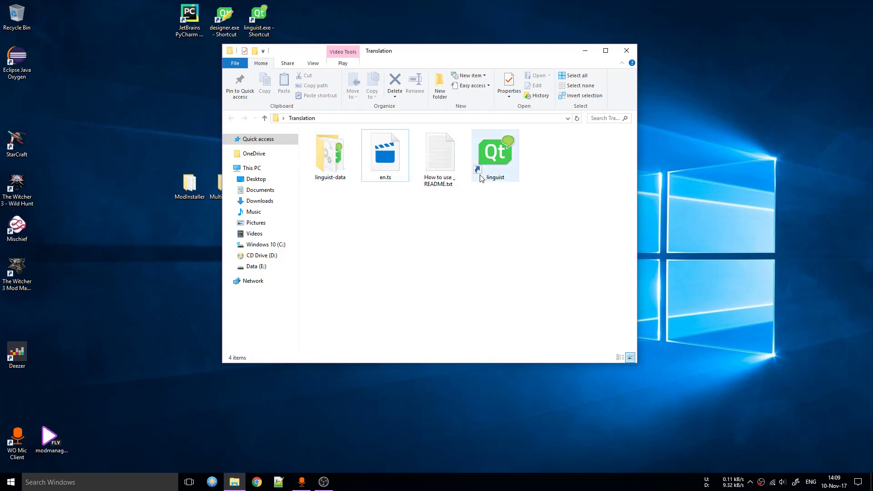
Examine the contents of the linguist-data folder, then return to the Translation folder and point out the README file.
double_click(334, 162)
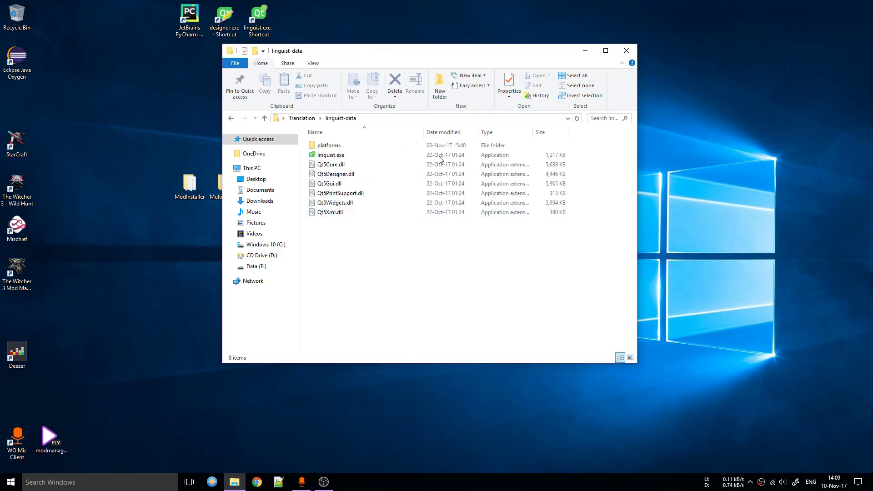
left_click(230, 119)
left_click(460, 201)
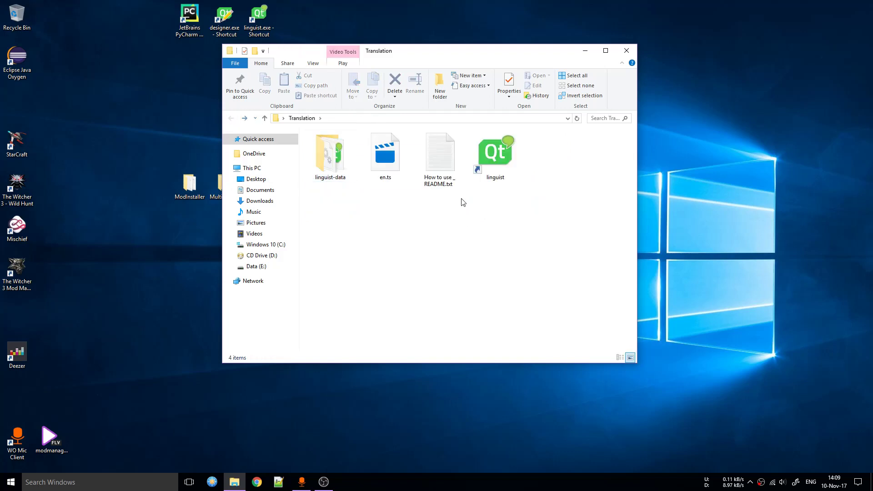
left_click(440, 155)
left_click_drag(436, 238, 425, 136)
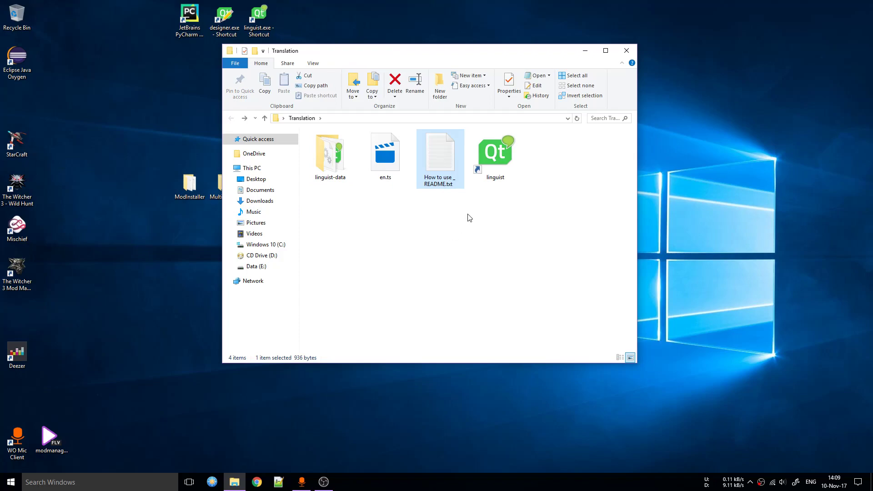
Start Qt Linguist from the linguist shortcut in the Translation folder and open en.ts in it.
double_click(498, 159)
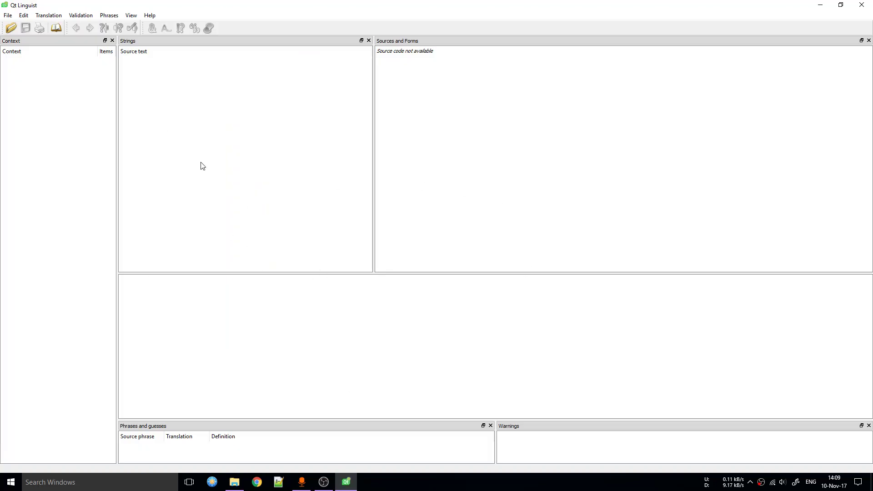
left_click(8, 15)
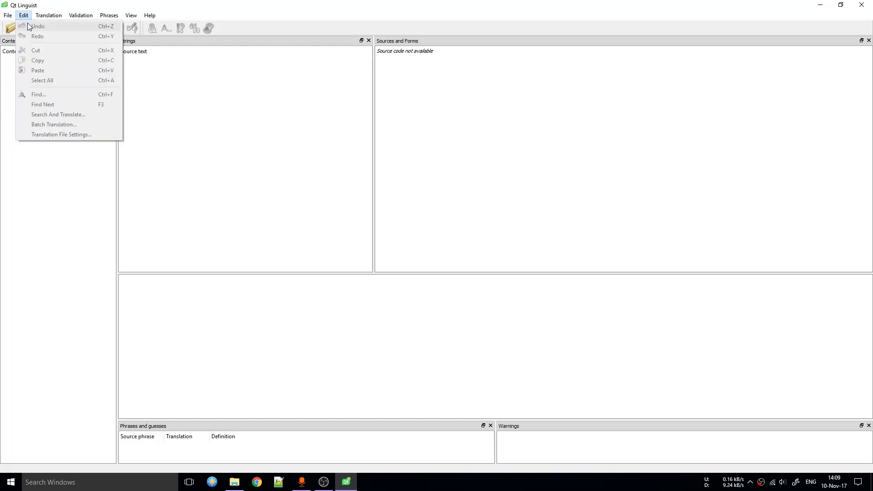
left_click(20, 25)
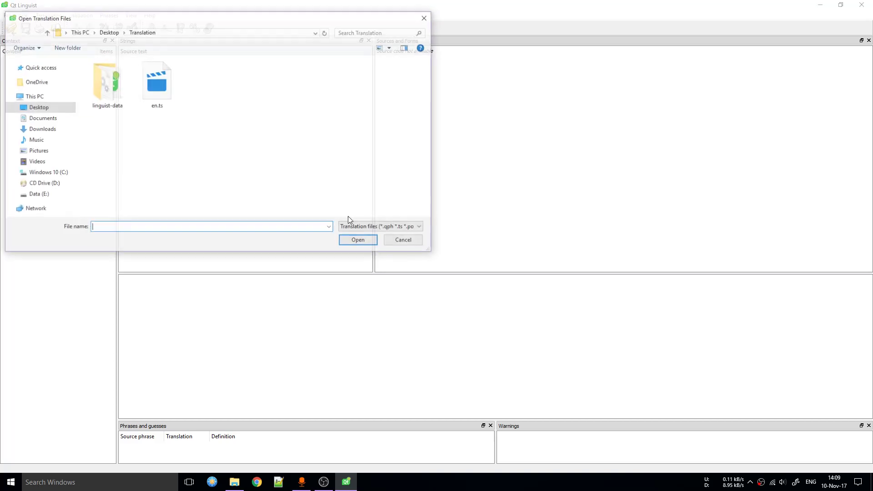
left_click(161, 99)
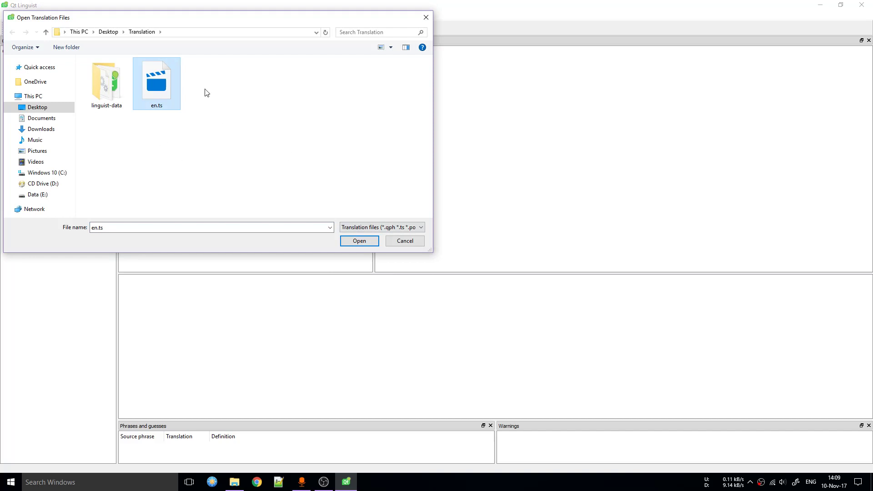
left_click(359, 241)
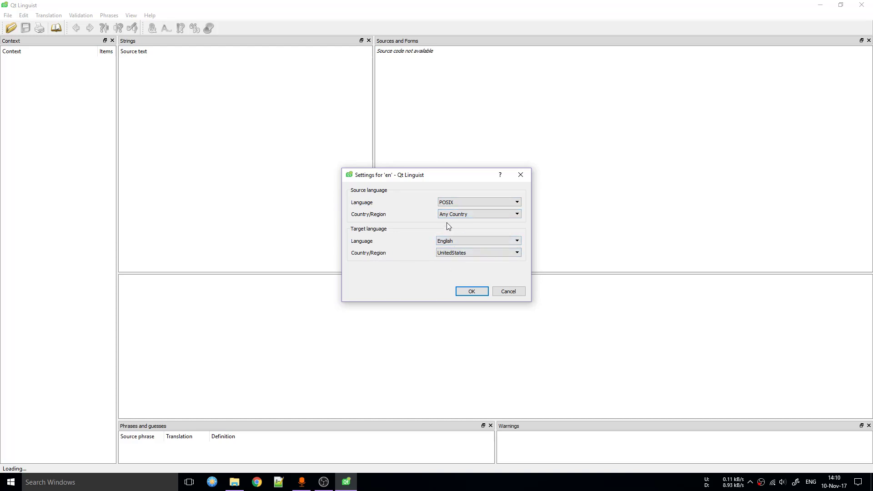
Set the source language to English and its country/region to UnitedStates in the settings for en.
left_click(473, 201)
scroll(482, 237, "down", 5)
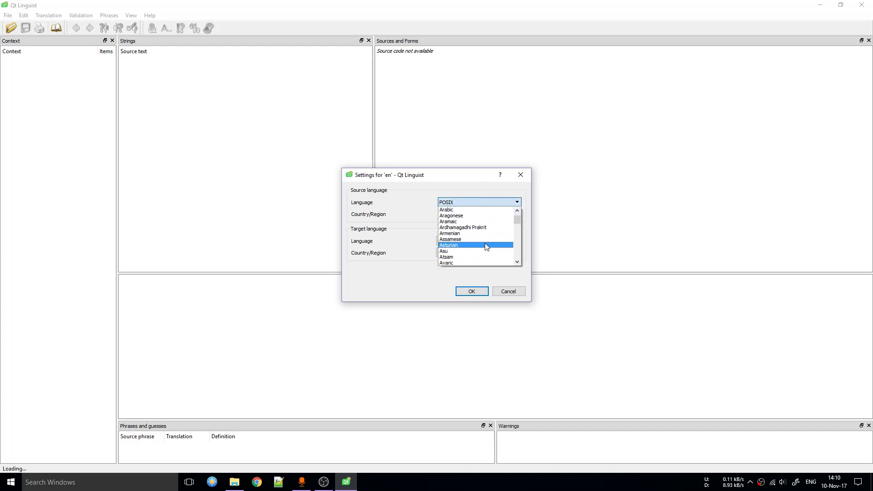
key("e")
scroll(487, 247, "down", 2)
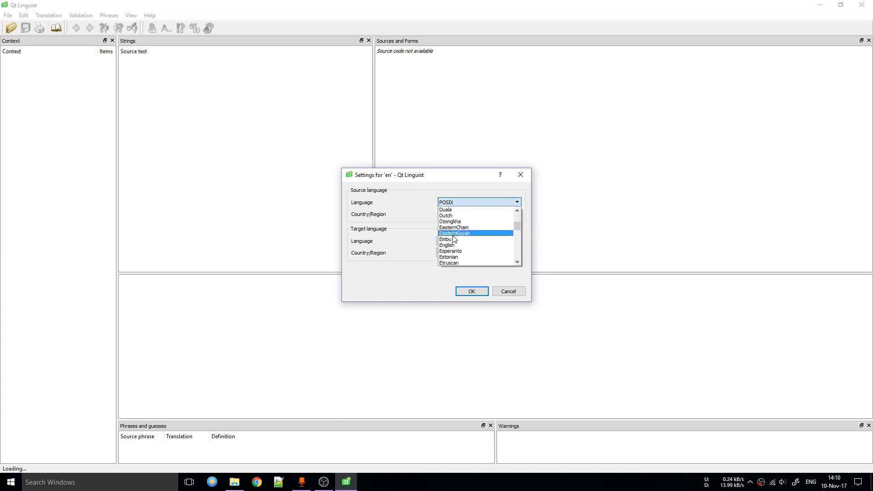
left_click(454, 250)
left_click(462, 214)
scroll(473, 255, "down", 10)
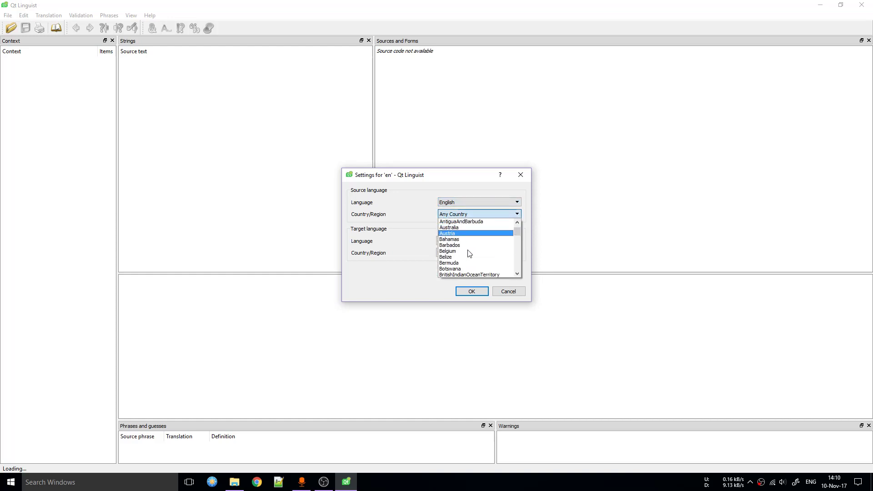
type("un")
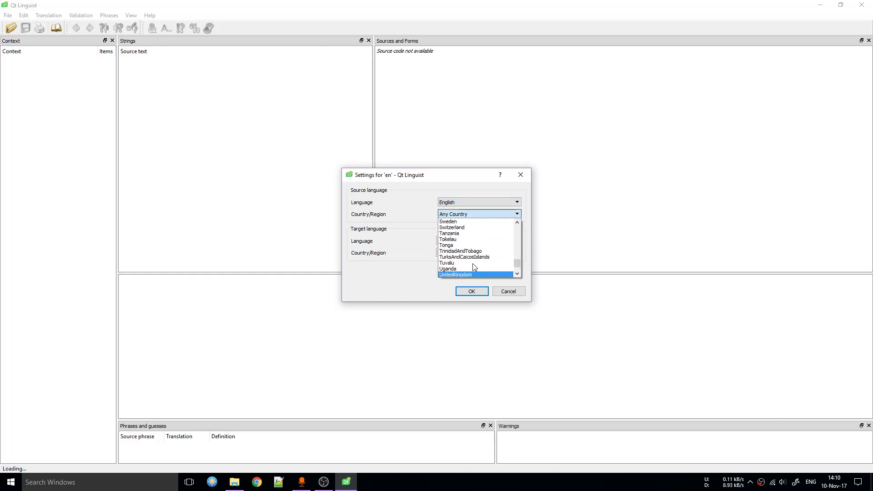
scroll(474, 267, "down", 1)
left_click(465, 254)
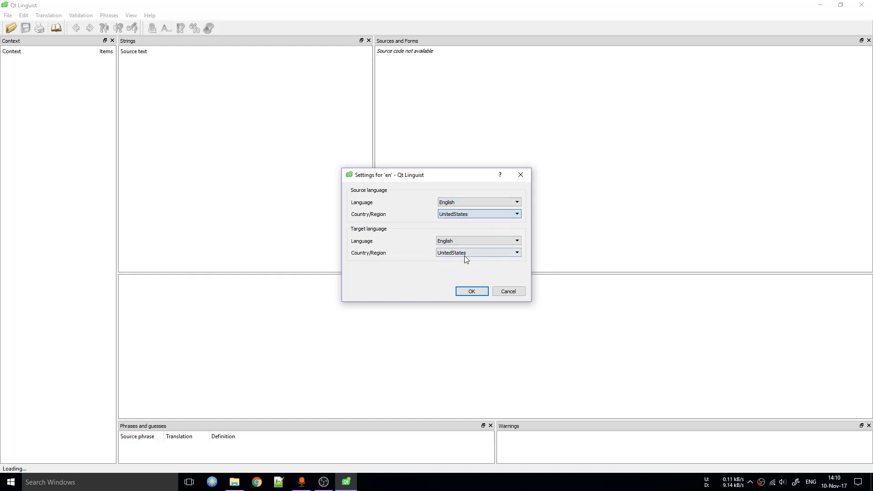
Set the target language to Serbian and its country/region to Serbia, and accept the settings for en.
left_click(455, 241)
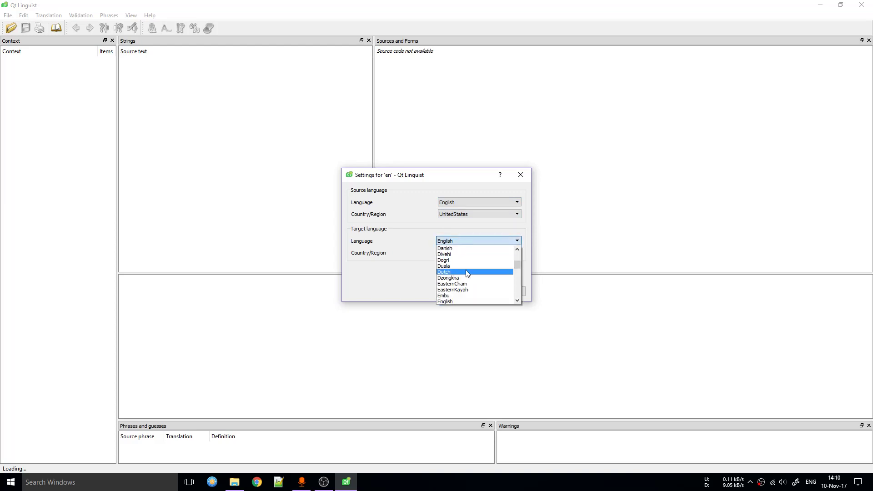
type("se")
scroll(473, 273, "down", 4)
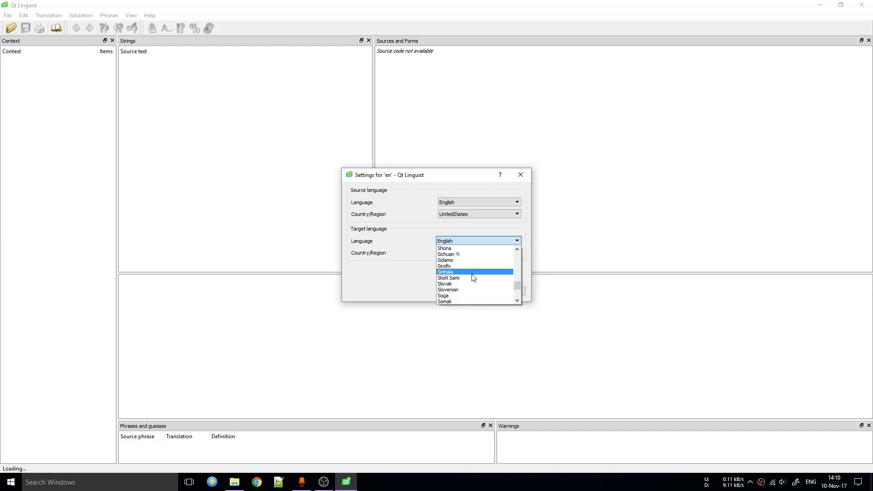
scroll(472, 278, "down", 3)
scroll(473, 278, "down", 3)
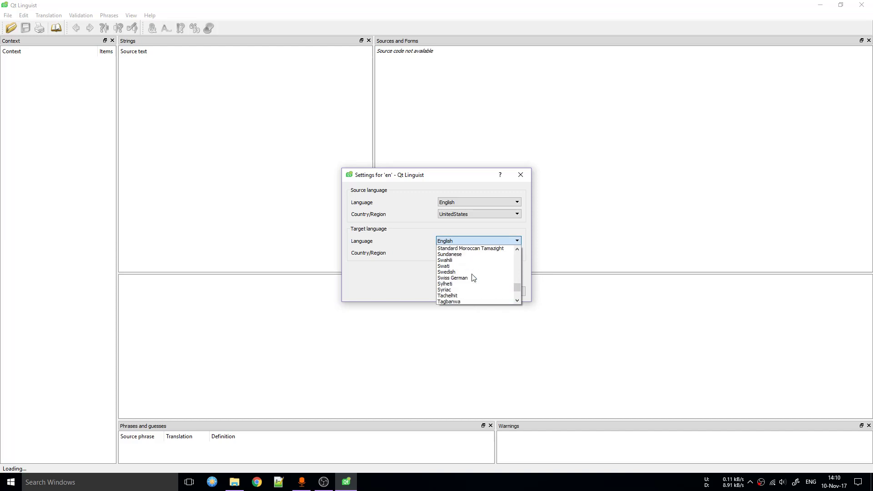
scroll(474, 282, "up", 3)
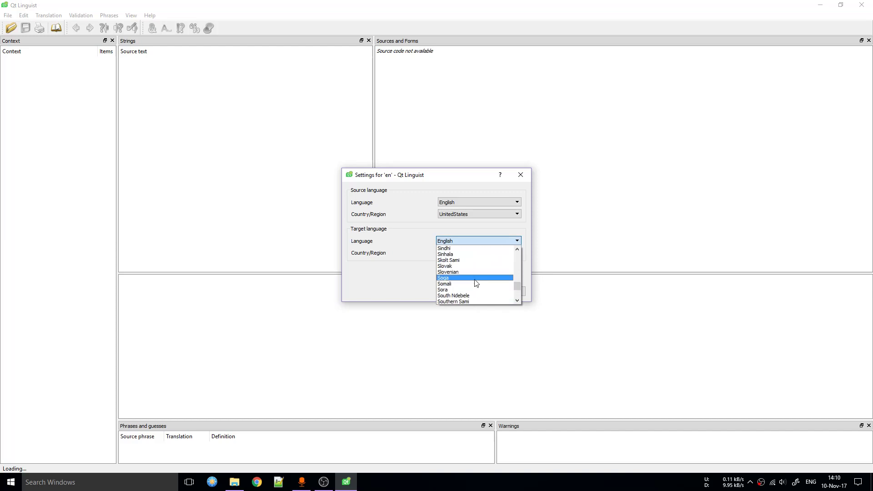
scroll(474, 282, "up", 3)
scroll(469, 272, "up", 1)
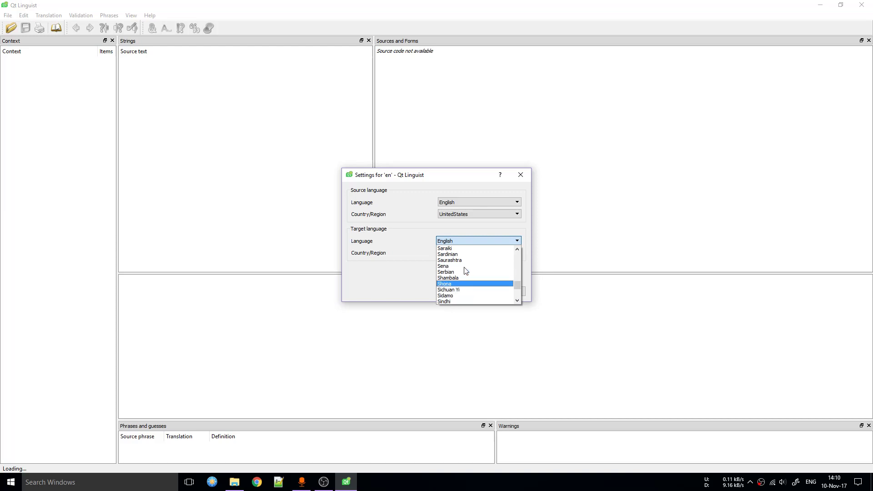
left_click(473, 273)
left_click(469, 253)
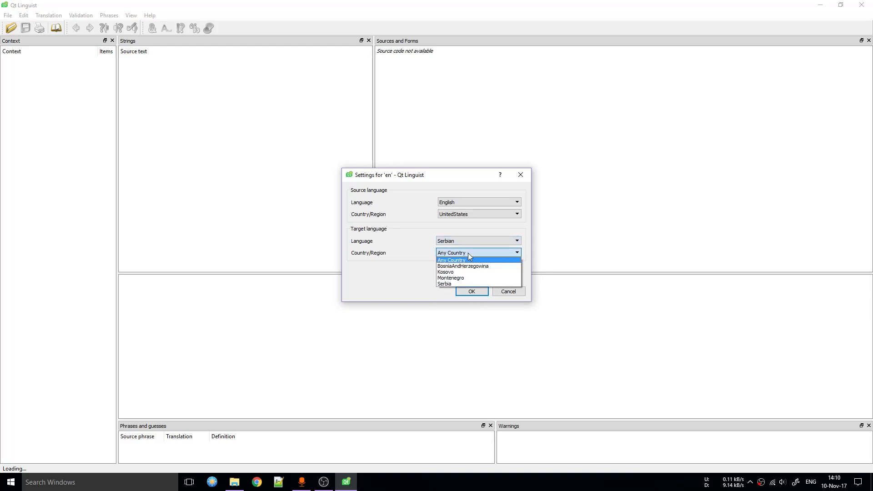
left_click(452, 285)
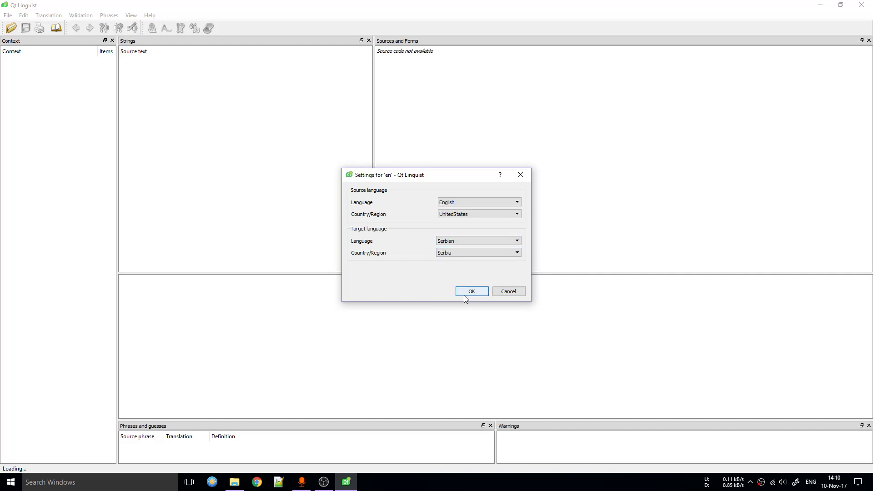
left_click(464, 294)
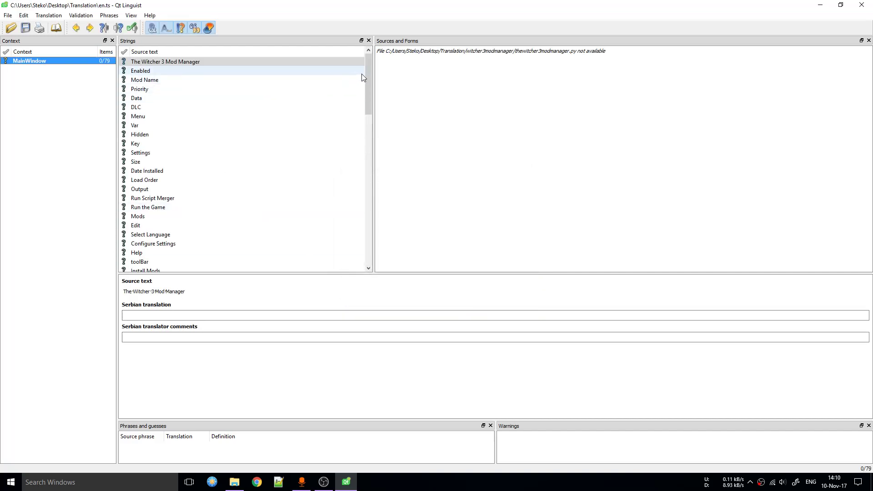
Translate the Data string into Serbian as "Podaci" and mark it as finished.
left_click_drag(367, 74, 374, 266)
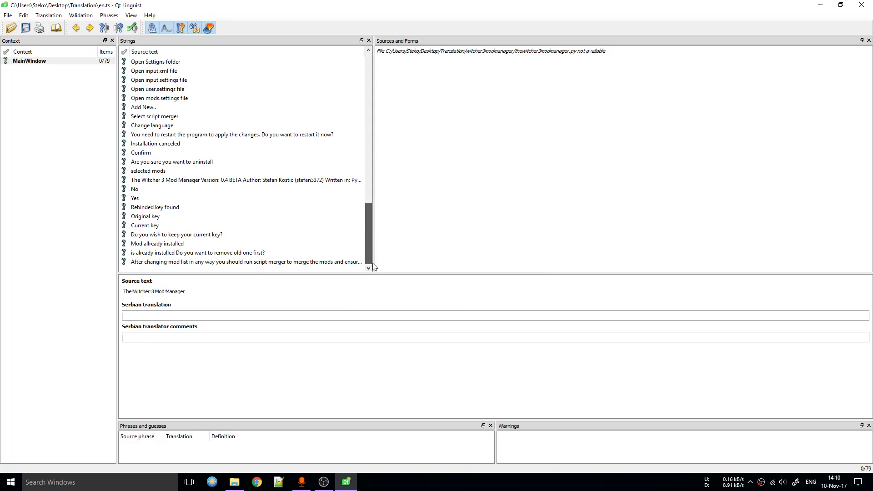
left_click_drag(368, 229, 368, 79)
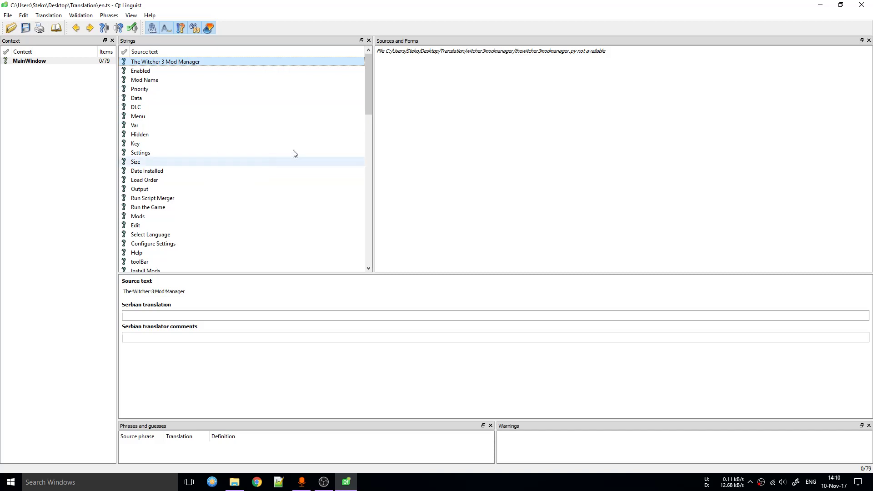
scroll(295, 152, "down", 5)
scroll(210, 223, "up", 5)
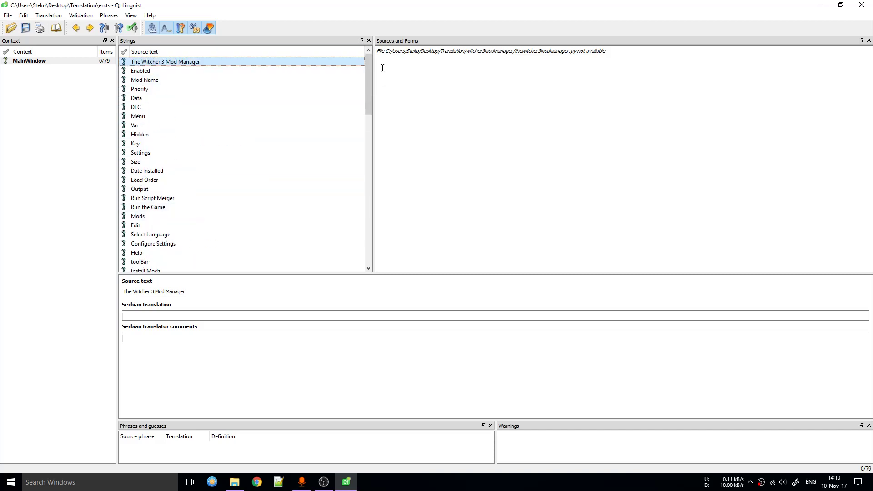
scroll(347, 244, "down", 5)
scroll(160, 121, "up", 5)
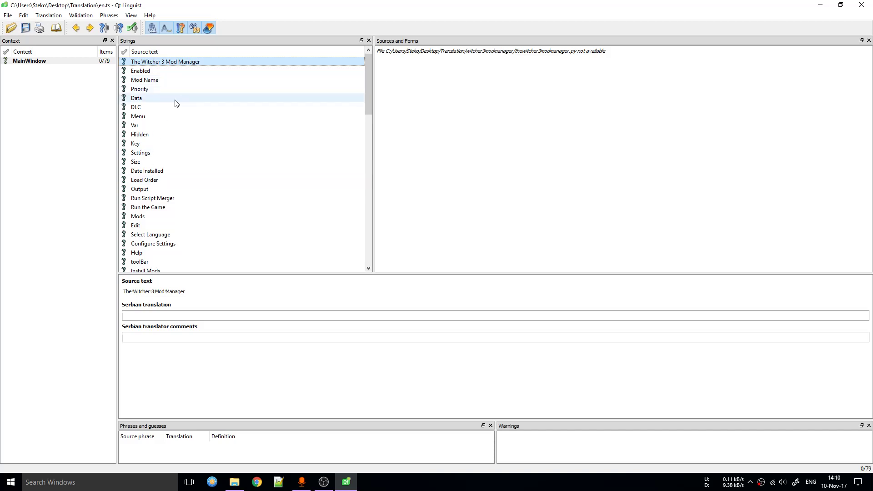
left_click(175, 99)
left_click(192, 315)
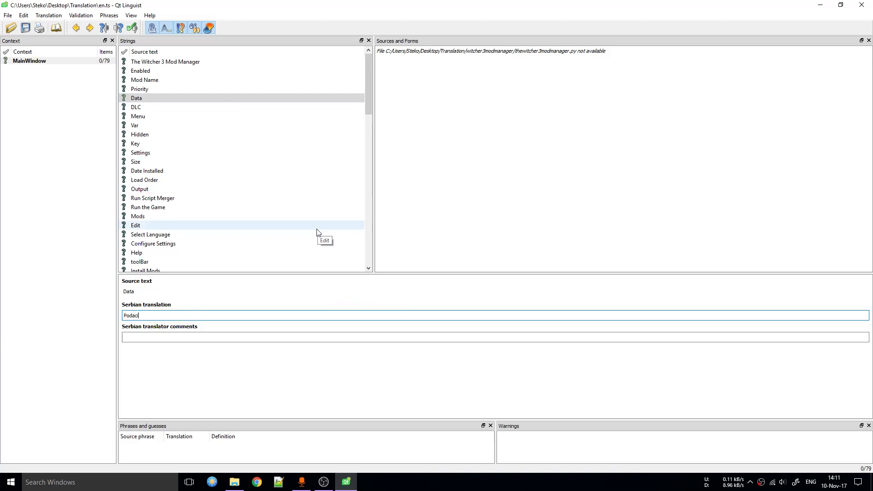
key("ctrl+Return")
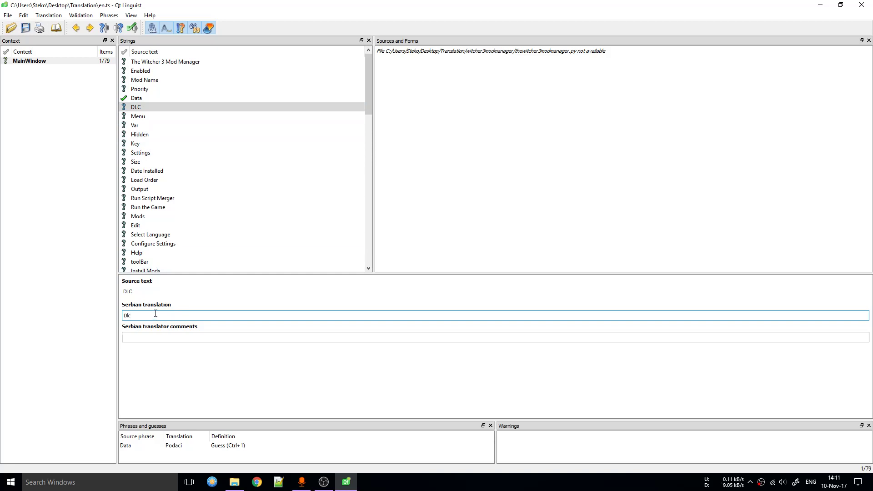
Enter "Dlc." with a trailing period as the Serbian translation of DLC and mark the string as finished.
type(".")
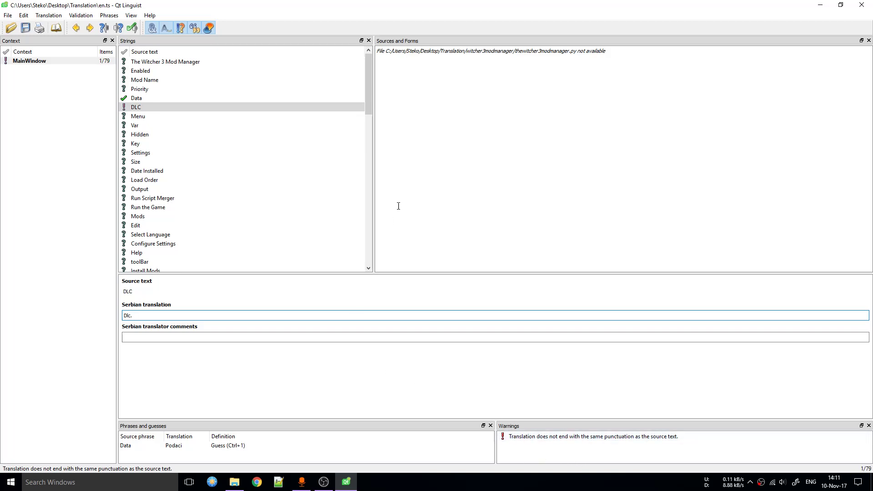
left_click(154, 180)
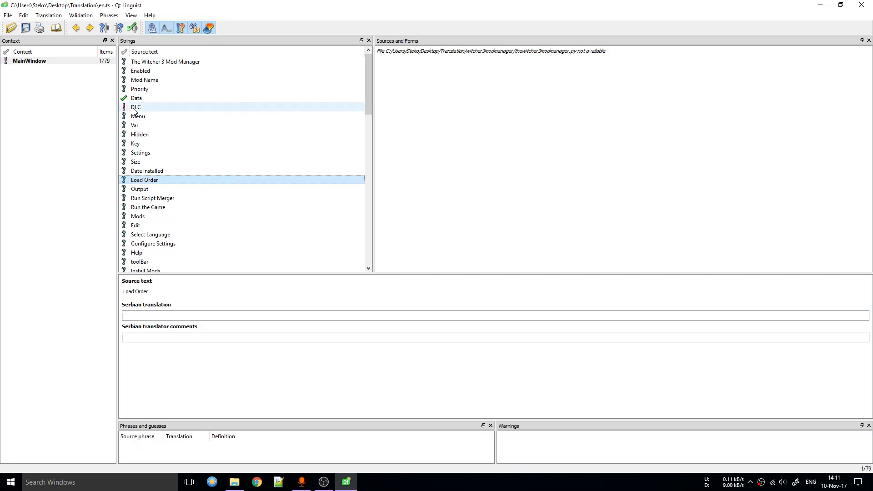
left_click(145, 108)
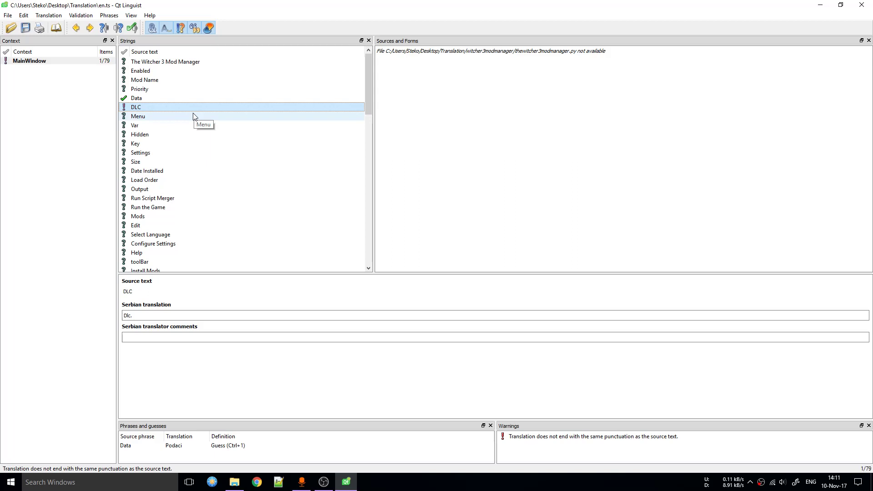
key("ctrl+Return")
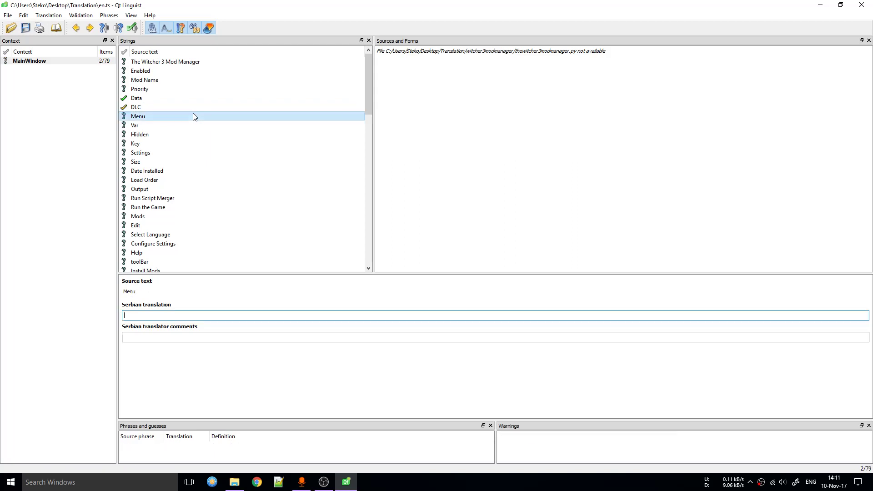
Correct the Serbian translation of DLC to "Dlc" without a period and mark it as finished.
left_click(142, 110)
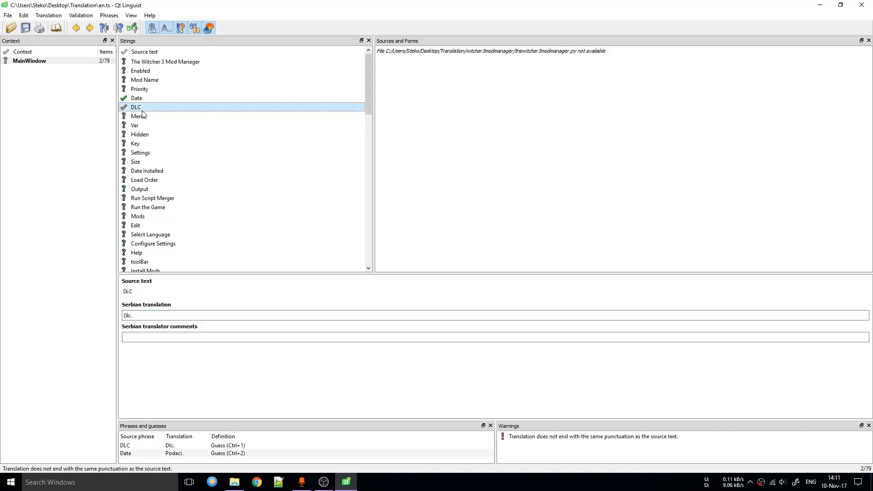
left_click(154, 313)
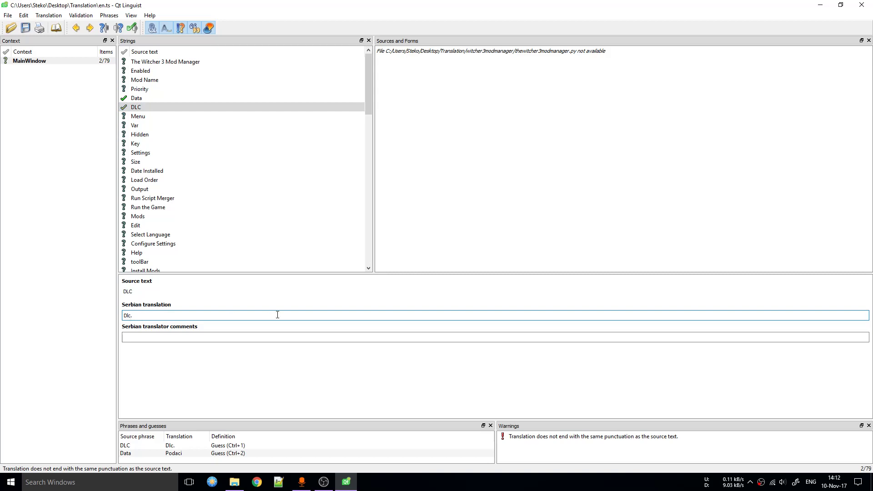
key("ctrl+Return")
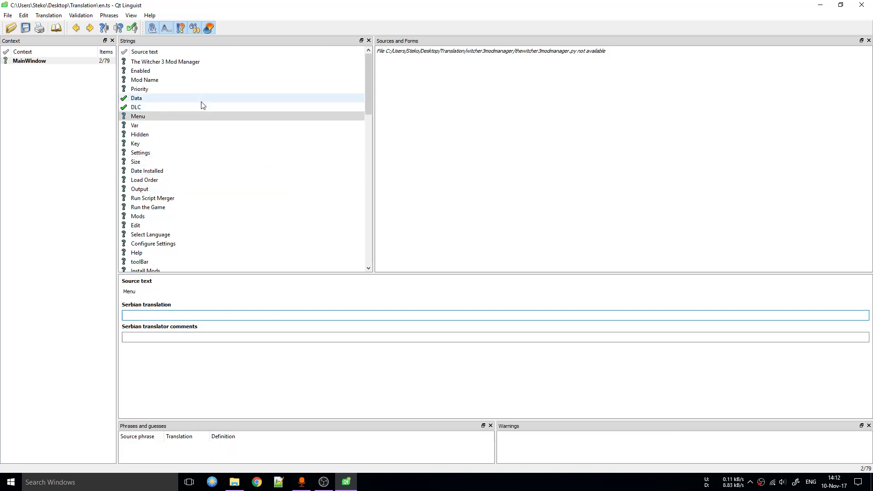
Examine the Serbian translator comments field for the Size string and for the DLC string.
scroll(195, 112, "down", 6)
scroll(195, 113, "up", 6)
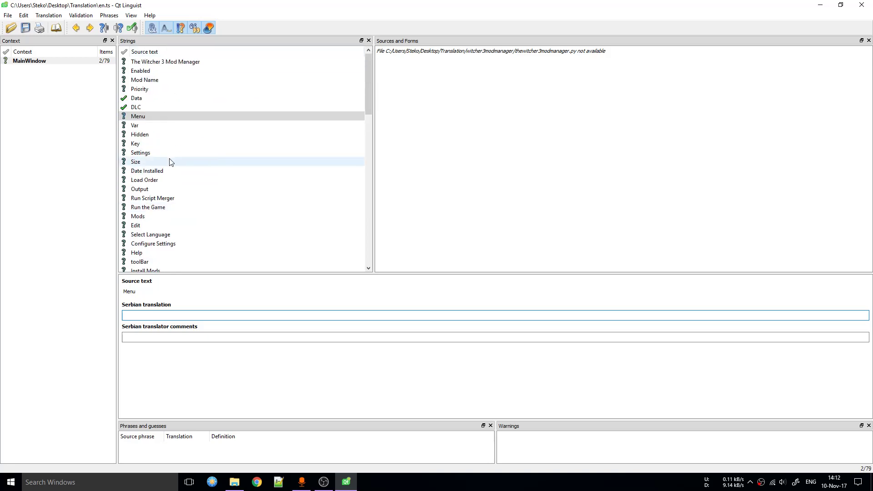
left_click(190, 164)
scroll(195, 191, "down", 2)
left_click(151, 337)
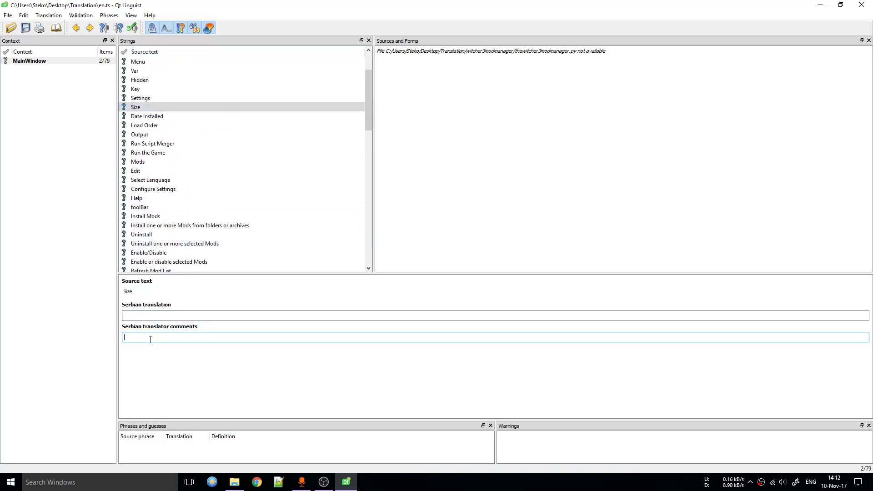
scroll(139, 100, "up", 2)
left_click(153, 106)
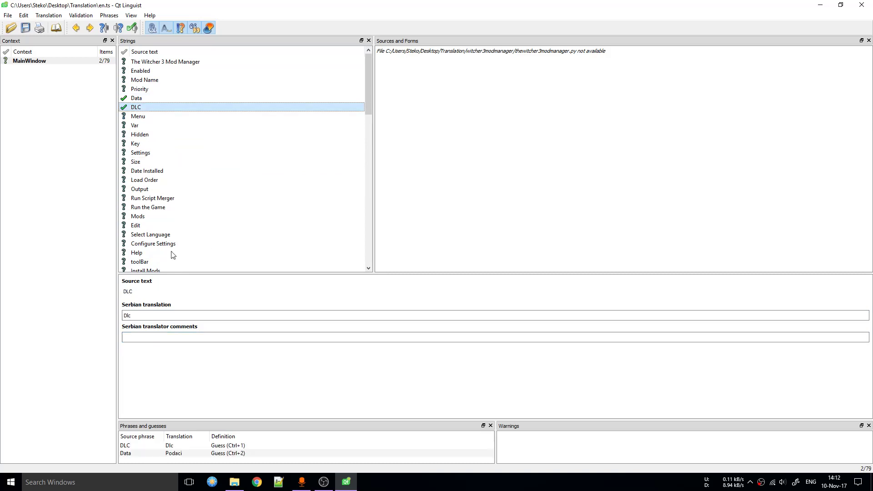
left_click(157, 335)
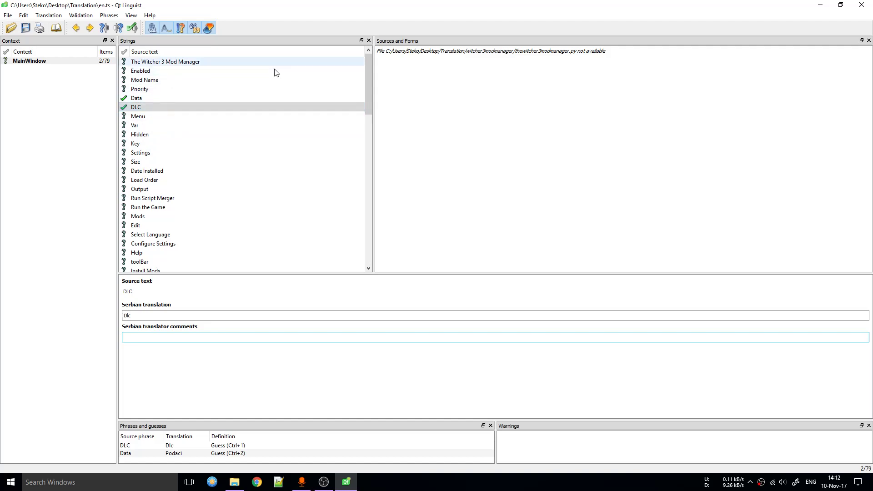
Translate the No string as "Ne" and the Yes string as "Da", marking both as finished.
left_click_drag(367, 80, 244, 232)
left_click(168, 189)
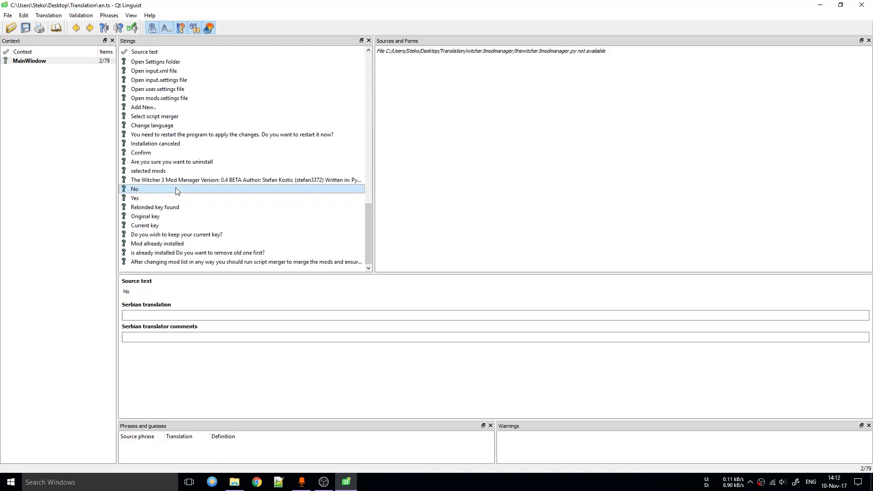
left_click(182, 315)
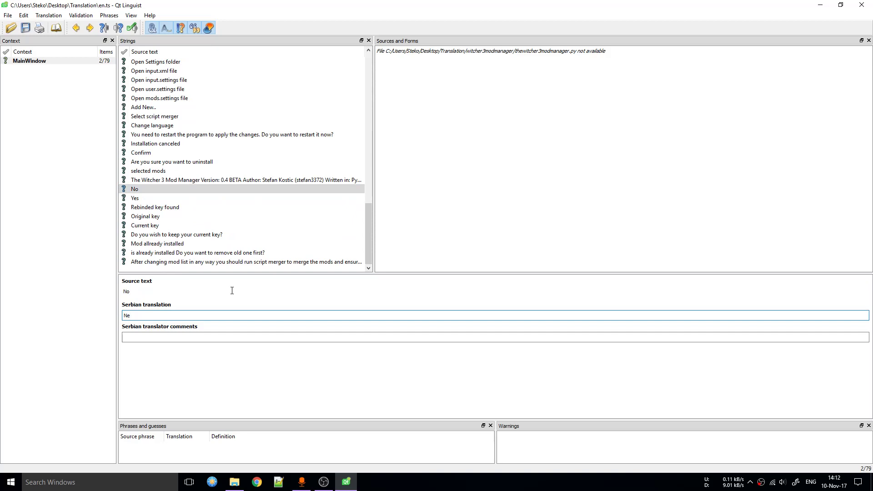
key("ctrl+Return")
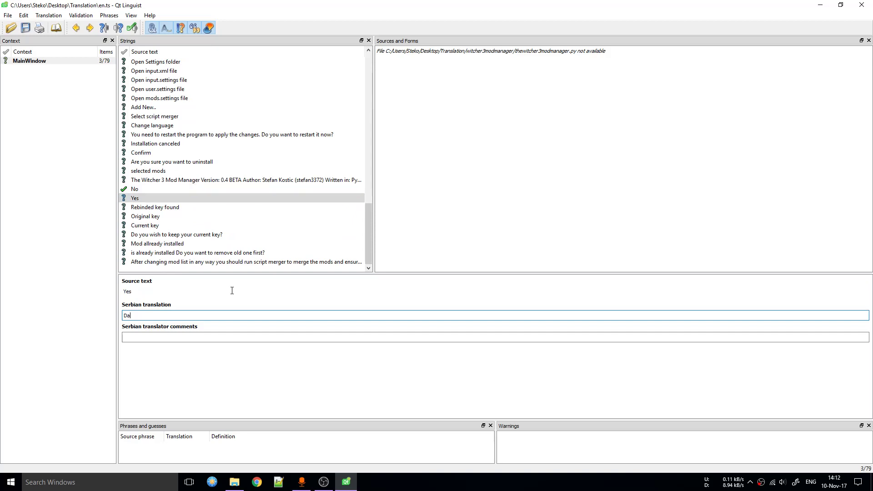
key("ctrl+Return")
Translate the Mod Name string into Serbian as "Ime" and mark it as finished.
scroll(196, 163, "up", 18)
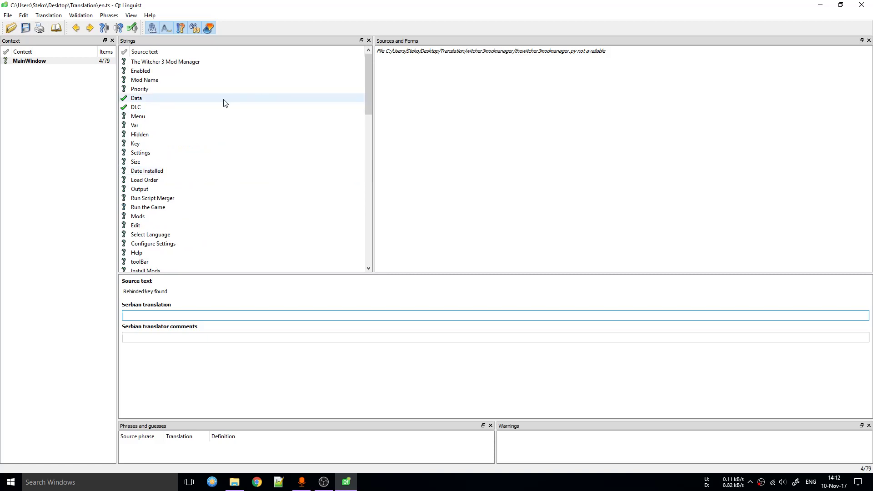
left_click(164, 80)
left_click(169, 316)
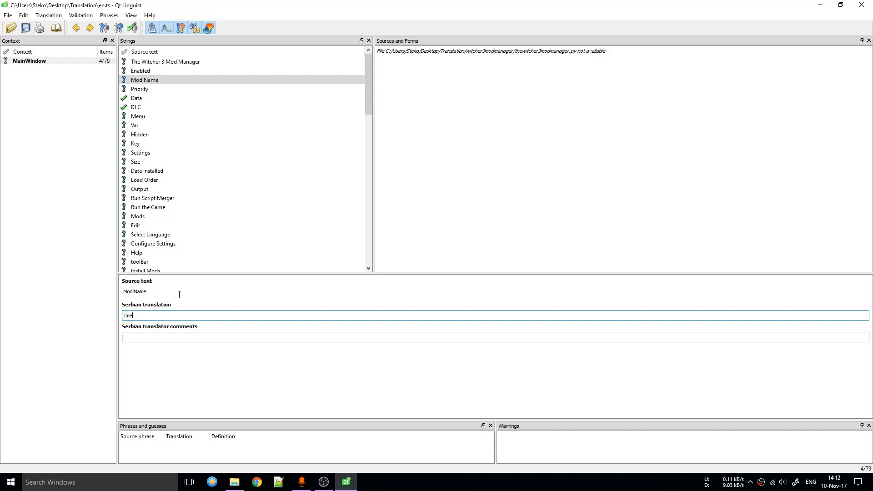
type("Ime")
key("ctrl+Return")
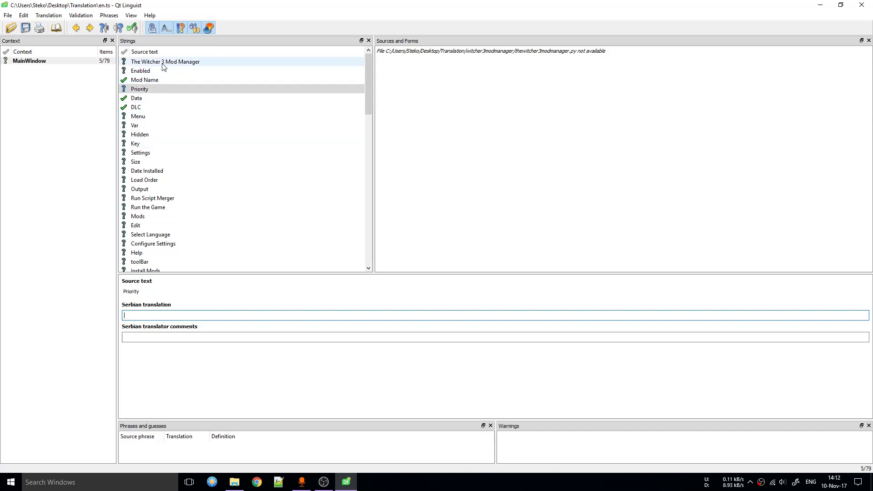
Release the Serbian translation as Srpski1.qm in the Translation folder and close Qt Linguist without saving the modified en.ts.
left_click_drag(368, 78, 370, 245)
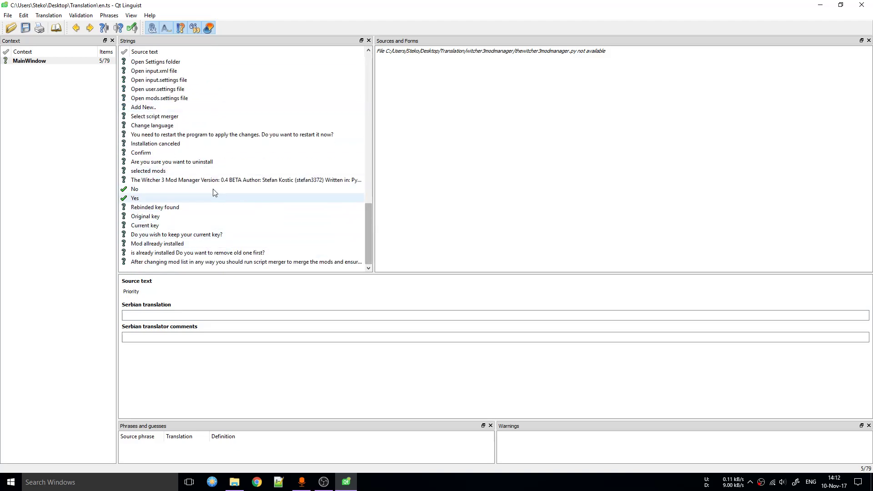
left_click_drag(369, 226, 378, 64)
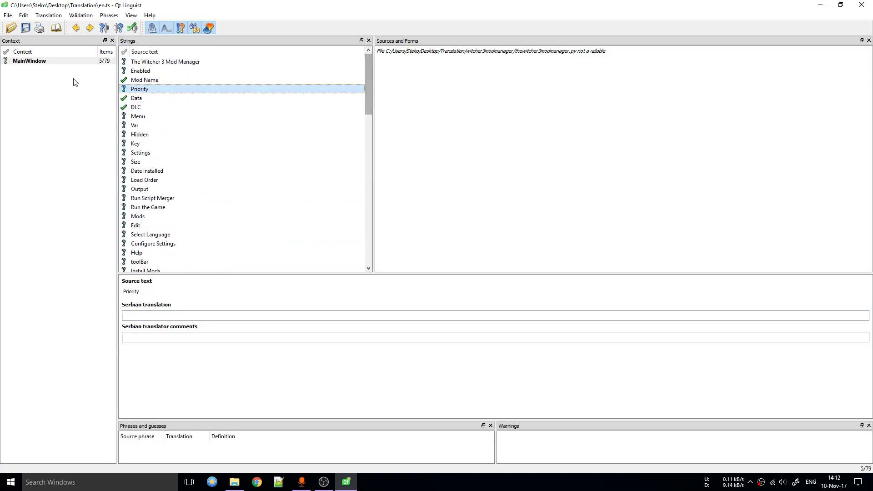
left_click(9, 15)
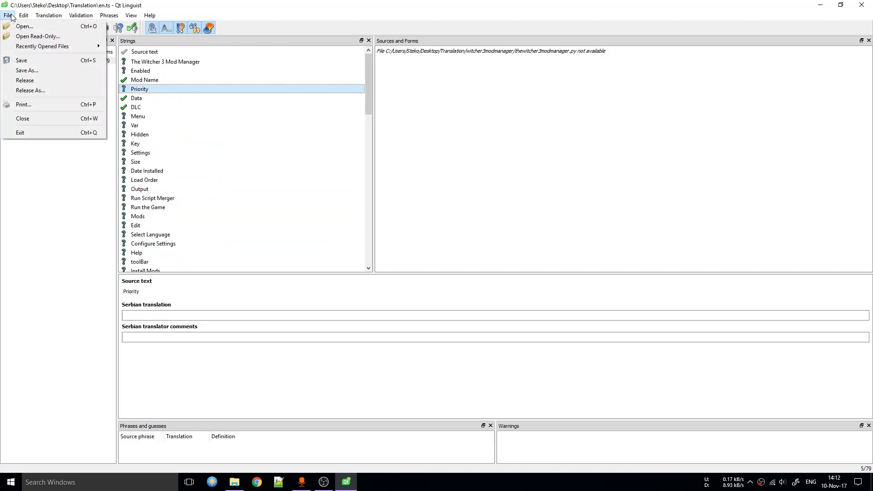
left_click(39, 89)
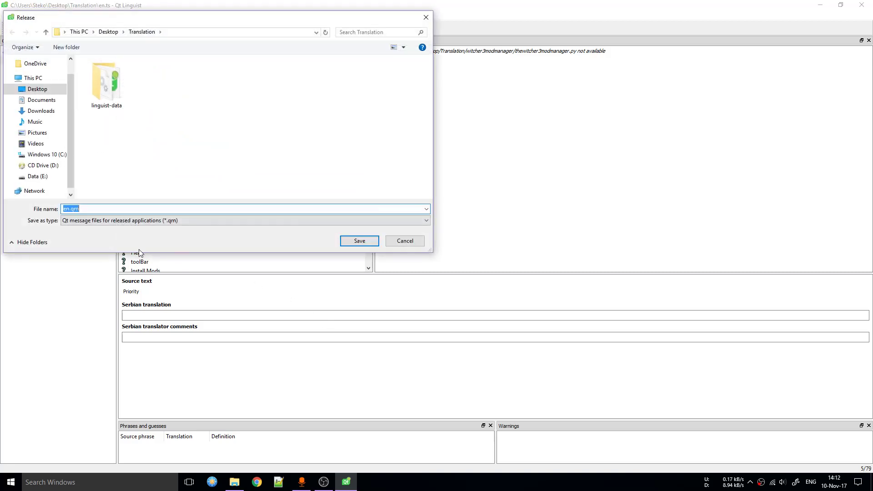
left_click(74, 210)
left_click_drag(72, 210, 83, 210)
key("BackSpace")
key("BackSpace")
left_click(364, 242)
left_click(862, 5)
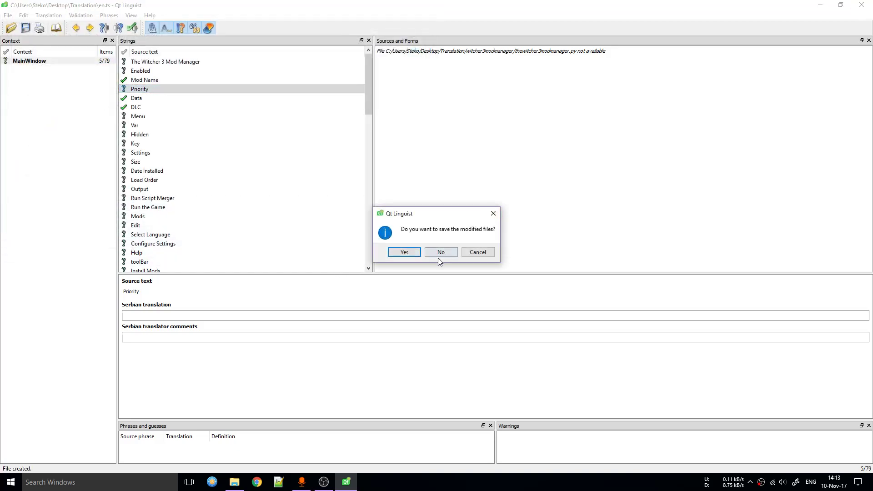
left_click(441, 253)
Cut the Srpski1.qm file from the Translation folder.
left_click(561, 178)
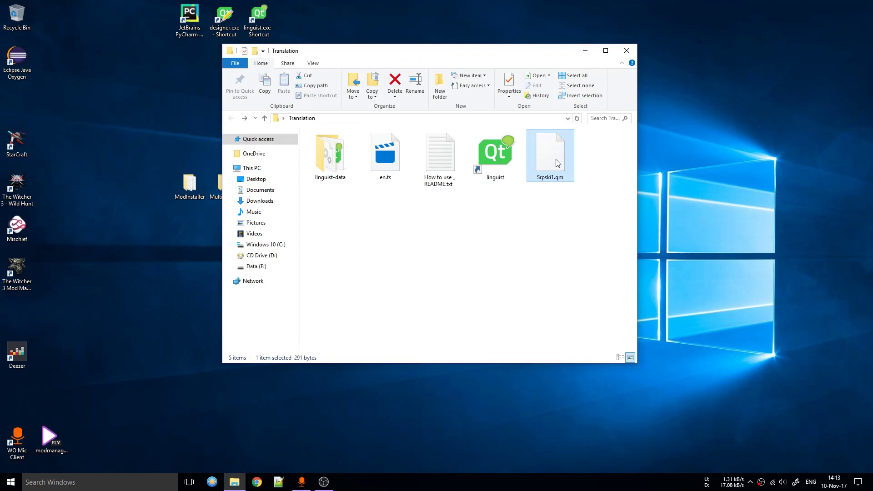
right_click(555, 160)
left_click(458, 307)
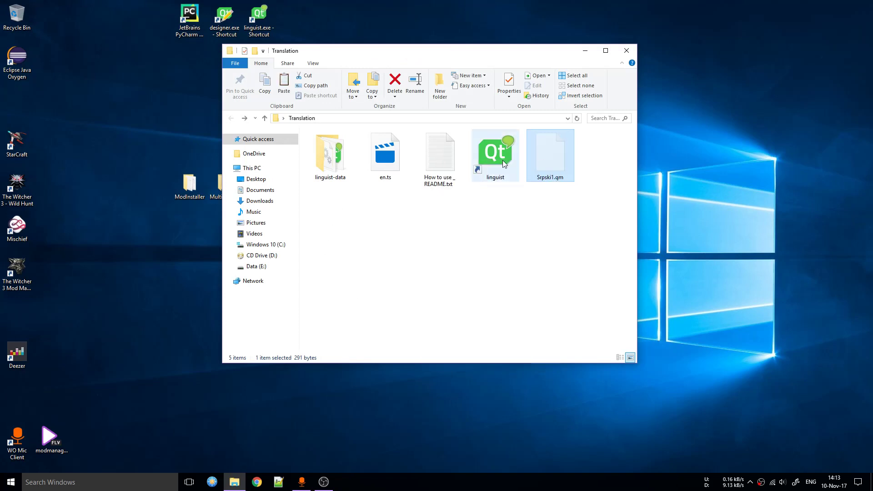
Open the mod manager's translations folder under Games\W3MM on the Data (E:) drive.
left_click(256, 267)
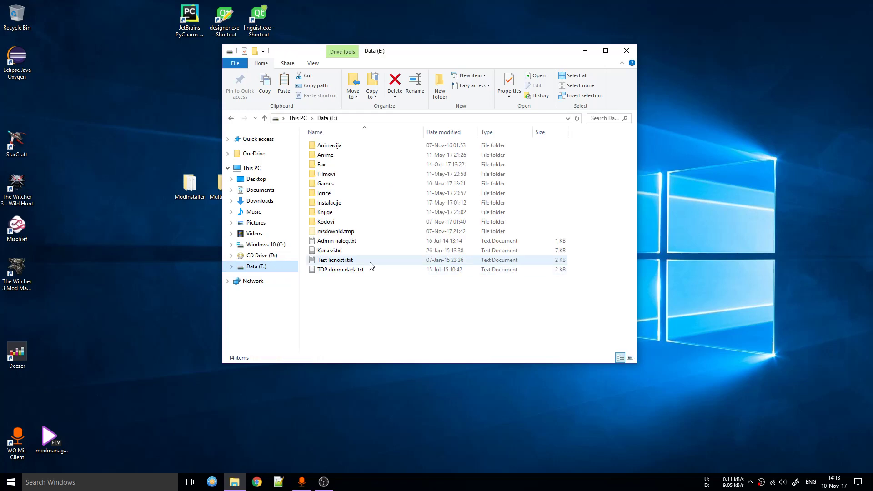
double_click(335, 188)
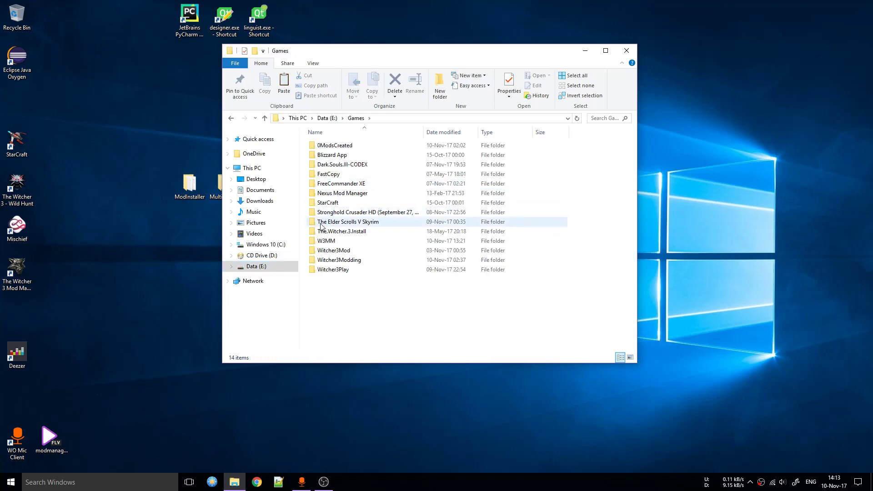
double_click(321, 242)
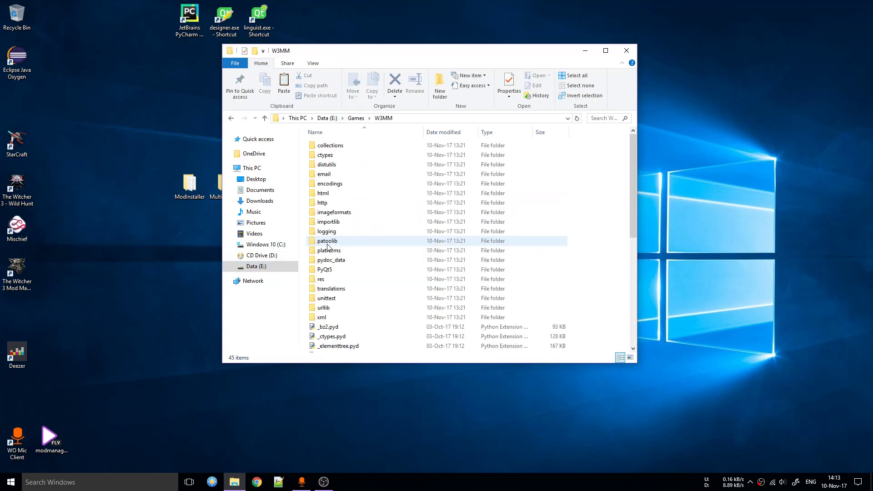
scroll(390, 350, "down", 8)
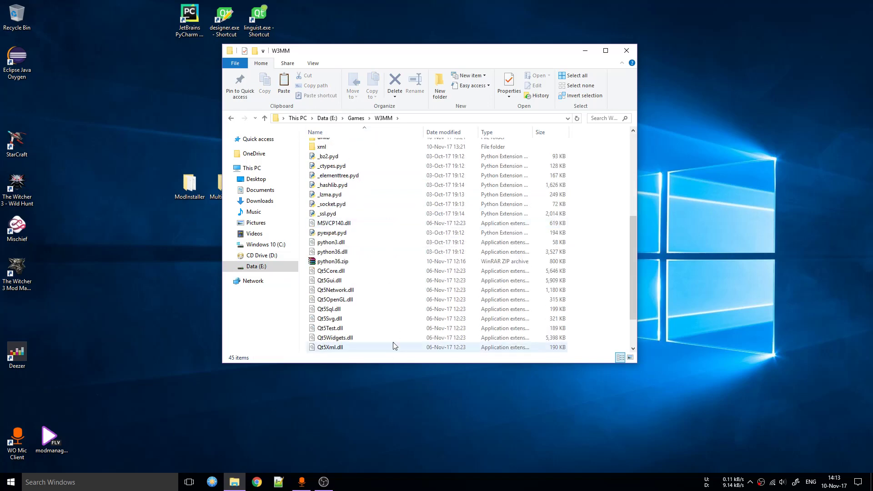
scroll(396, 336, "up", 8)
scroll(405, 312, "down", 8)
scroll(376, 280, "up", 8)
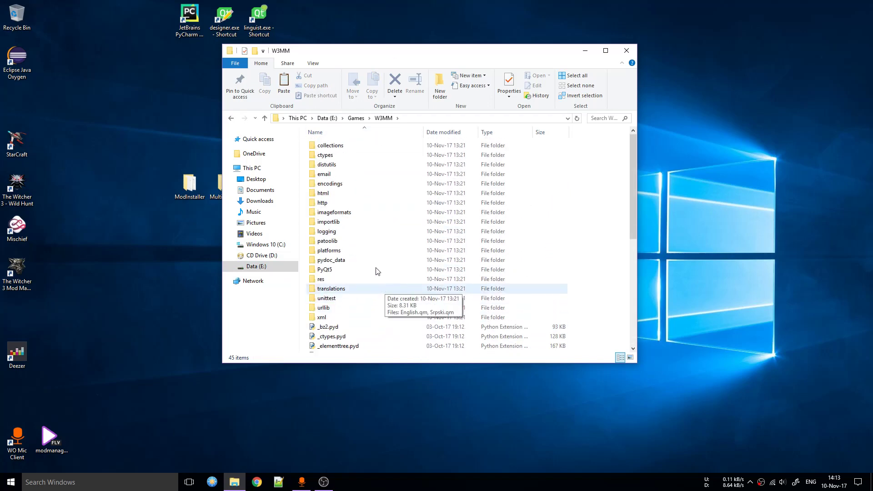
double_click(347, 291)
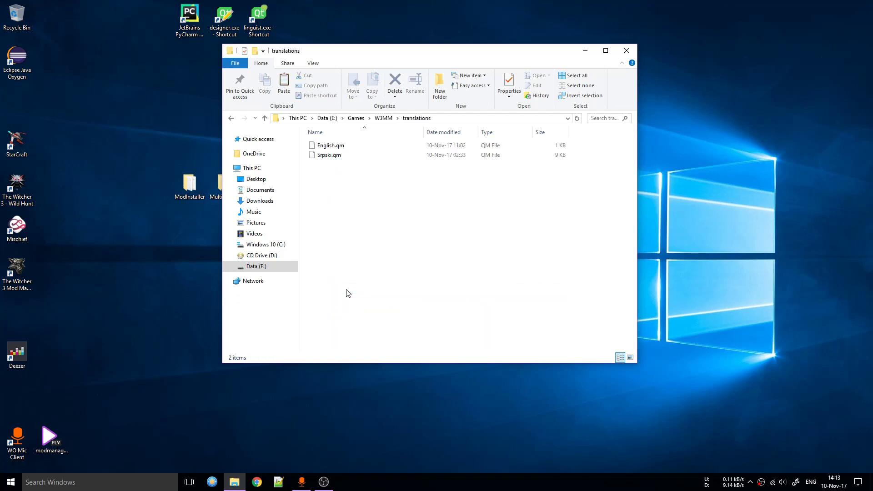
Paste Srpski1.qm into the mod manager's translations folder and close the folder window.
left_click(330, 155)
right_click(340, 183)
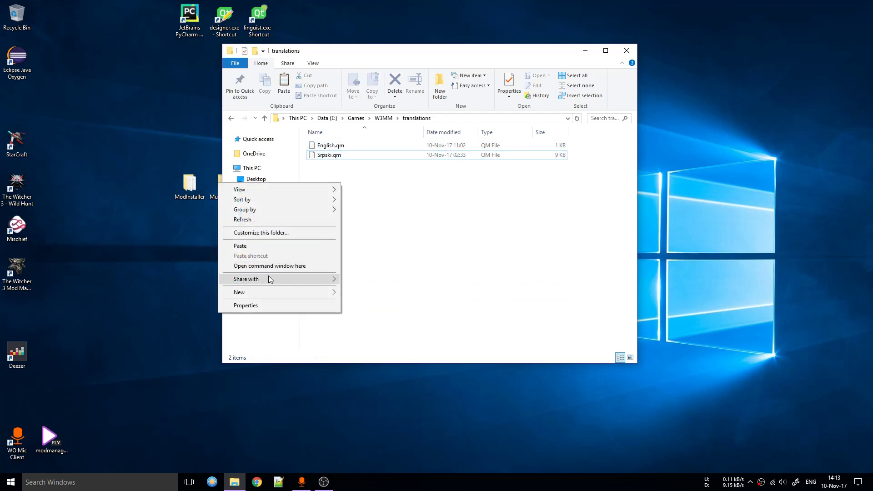
left_click(259, 246)
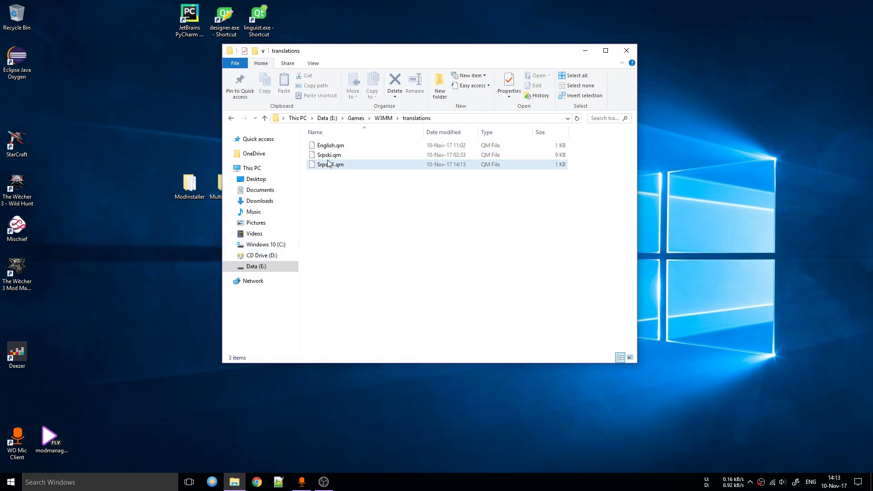
left_click(337, 204)
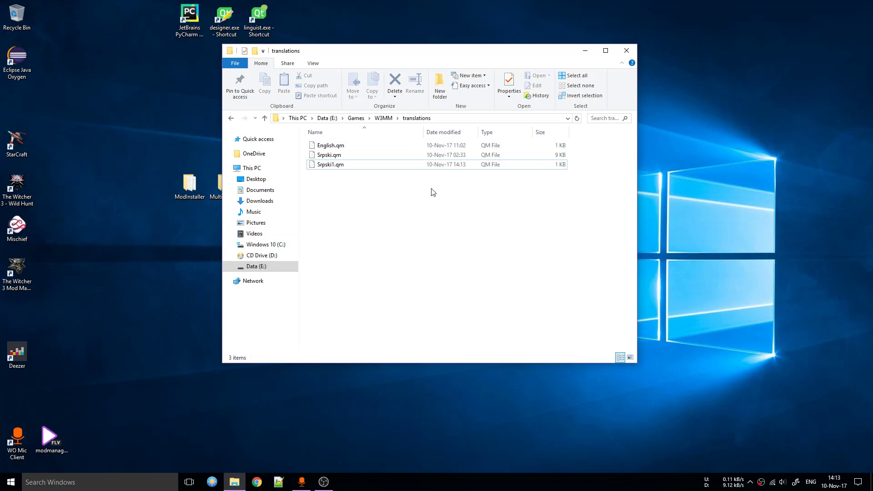
left_click(624, 56)
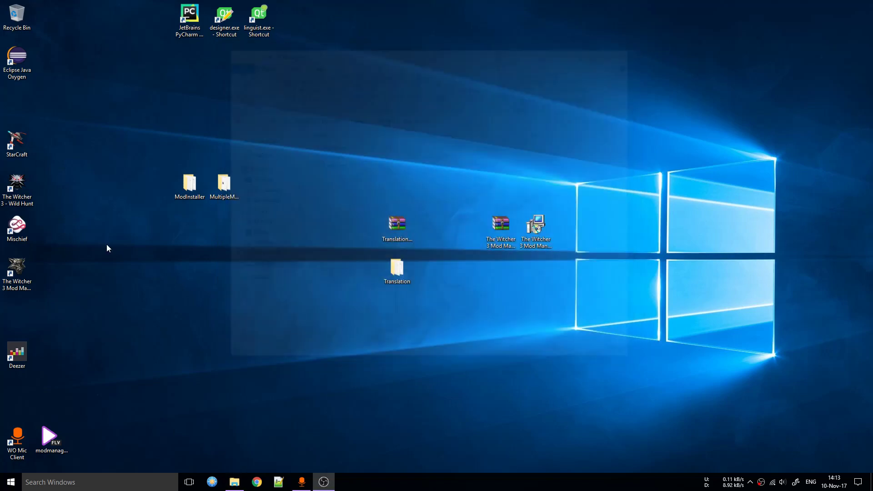
Launch The Witcher 3 Mod Manager, switch its language to Srpski1 with a restart, and adjust the columns to show the full Podaci header.
double_click(17, 271)
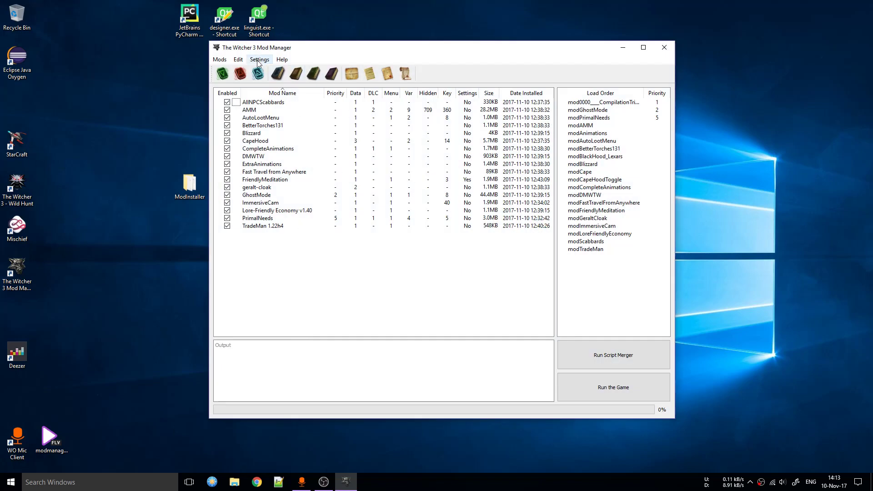
left_click(259, 60)
mouse_move(277, 81)
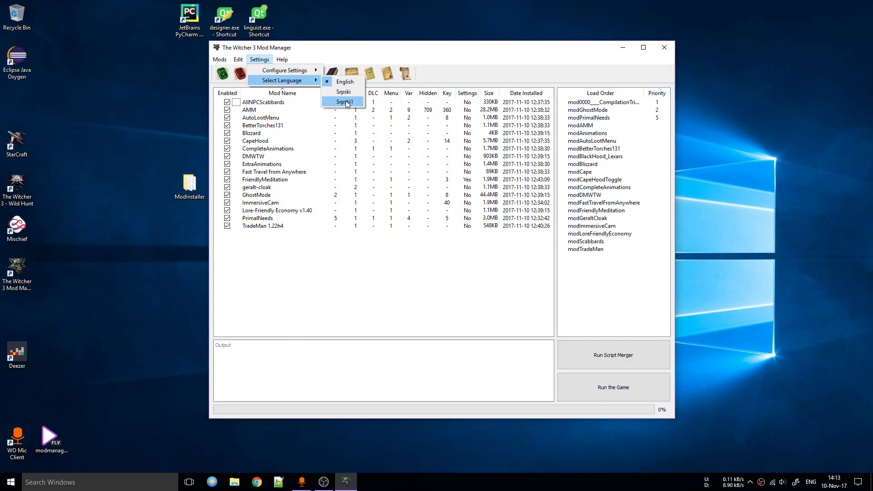
left_click(345, 102)
left_click(170, 119)
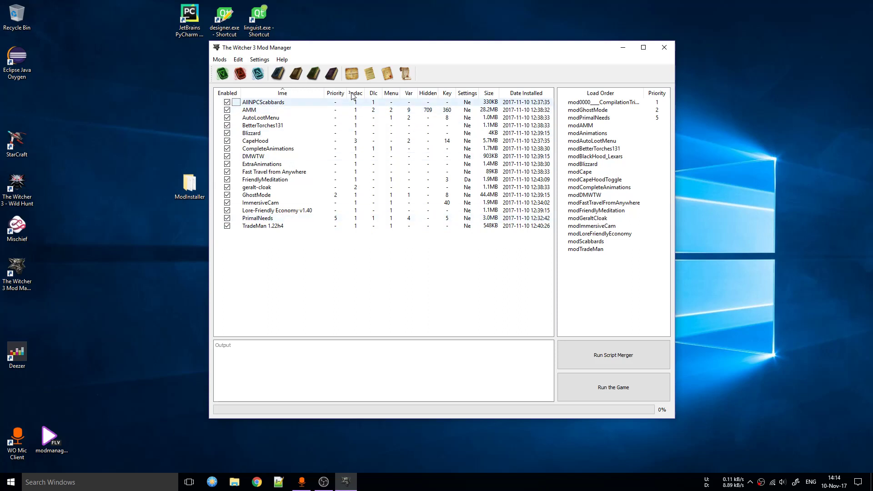
left_click_drag(347, 93, 338, 94)
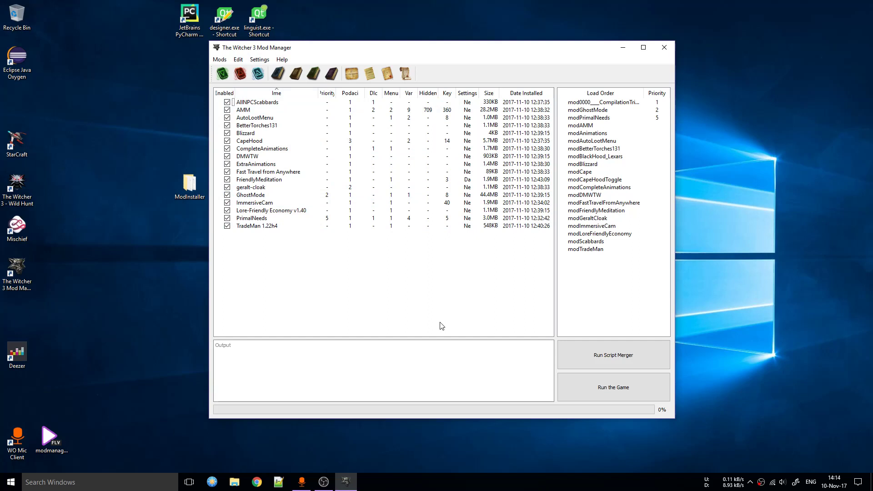
Switch the mod manager's language to Srpski with a restart, and close the program.
left_click(260, 60)
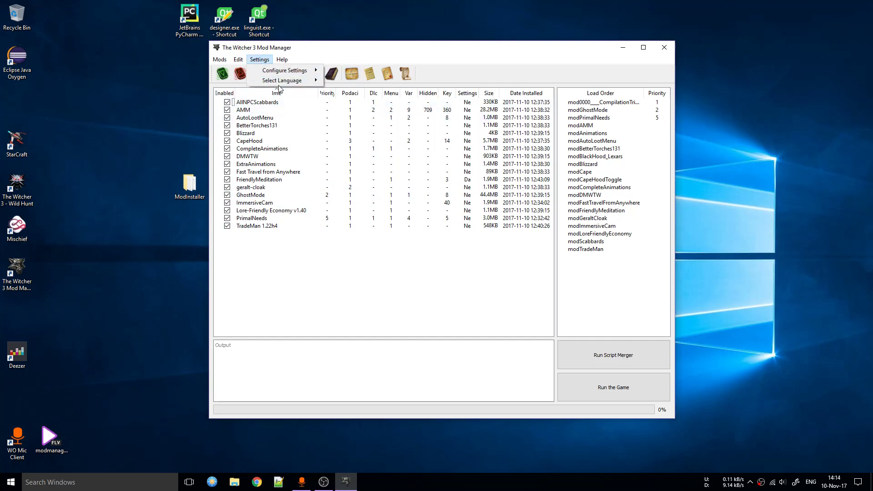
mouse_move(282, 81)
left_click(359, 82)
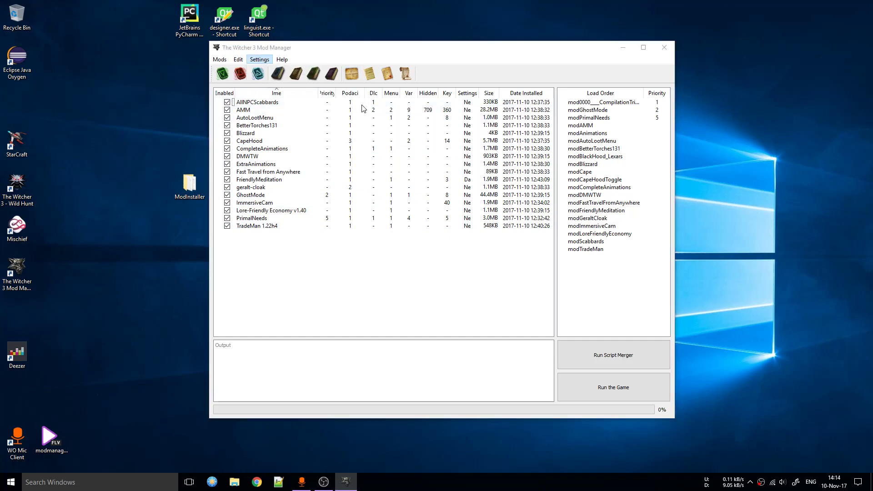
left_click(177, 121)
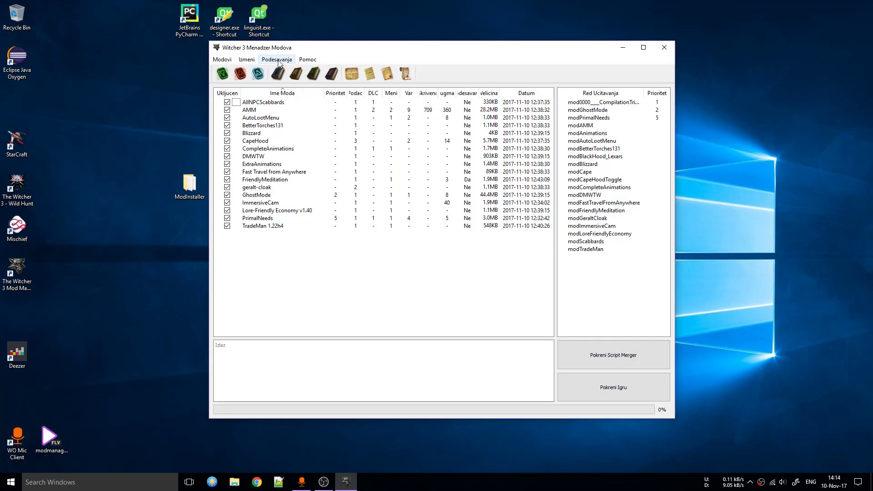
left_click(664, 48)
Open en.ts from the Translation folder in Qt Linguist with the default language settings, and close the program.
double_click(397, 269)
double_click(477, 161)
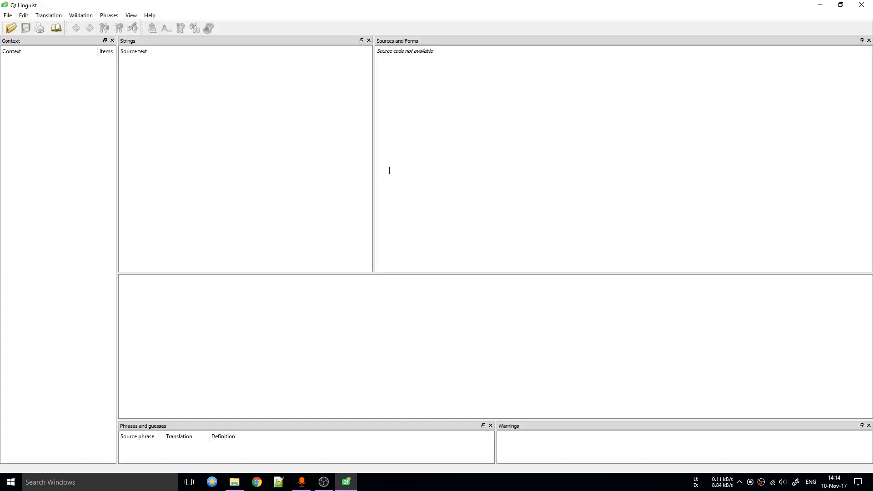
left_click(11, 29)
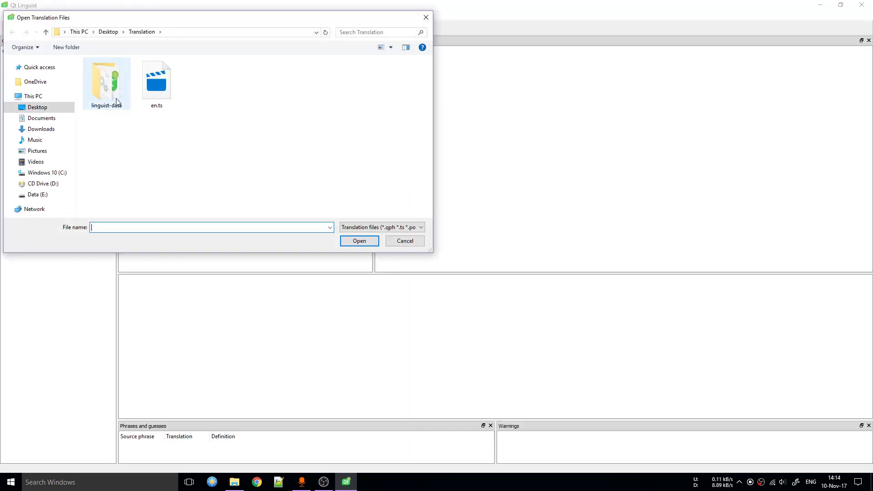
left_click(148, 89)
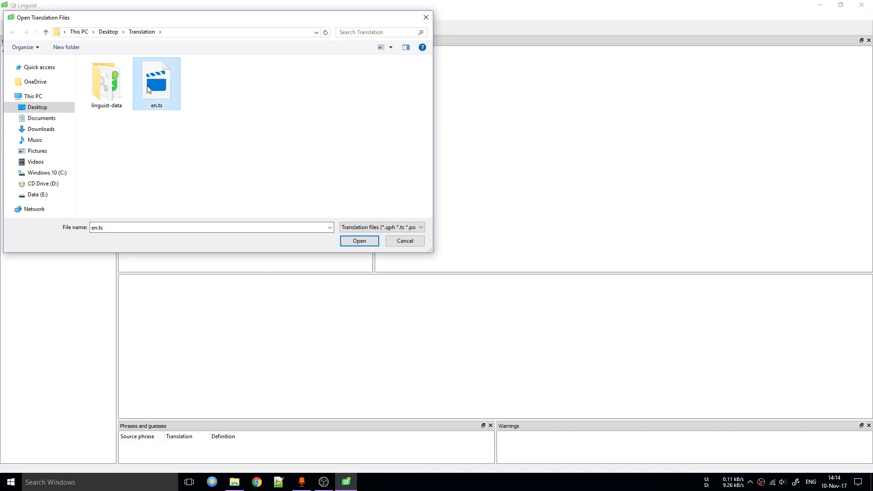
double_click(148, 89)
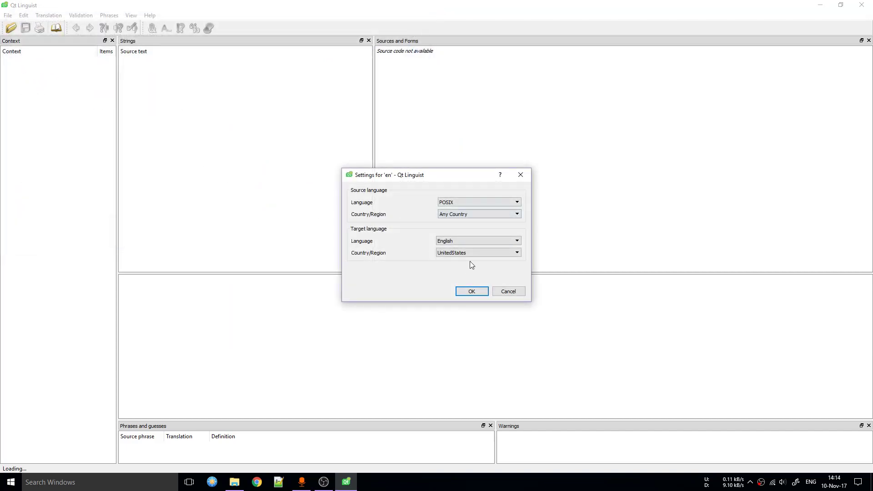
left_click(479, 295)
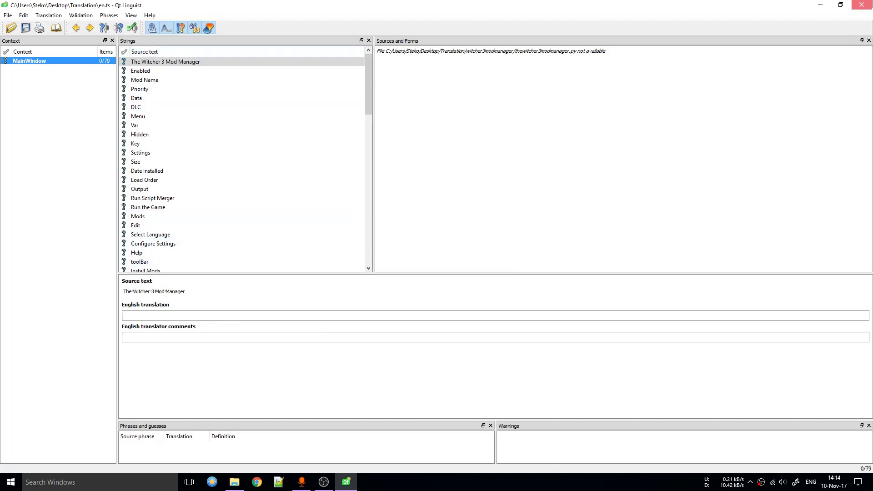
left_click(862, 5)
Reopen en.ts in Qt Linguist with the default languages, bring up the release dialog for en.qm, and exit without releasing.
double_click(515, 178)
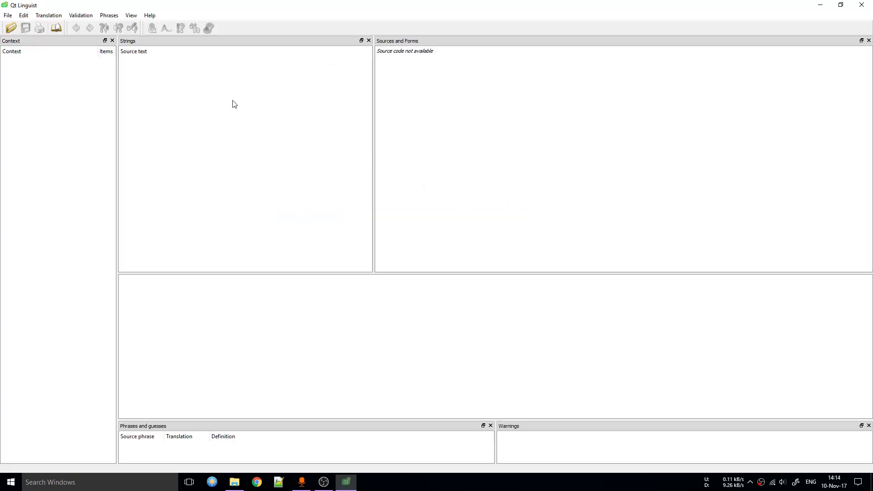
key("ctrl+o")
double_click(146, 113)
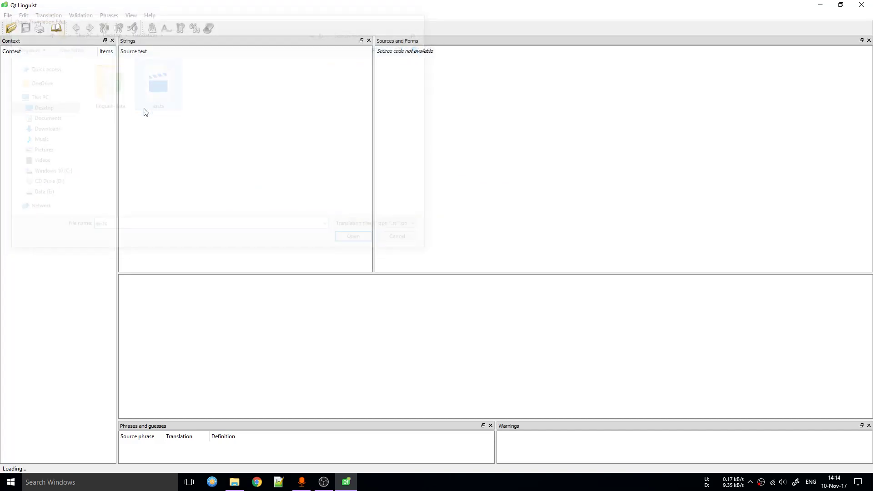
left_click(471, 291)
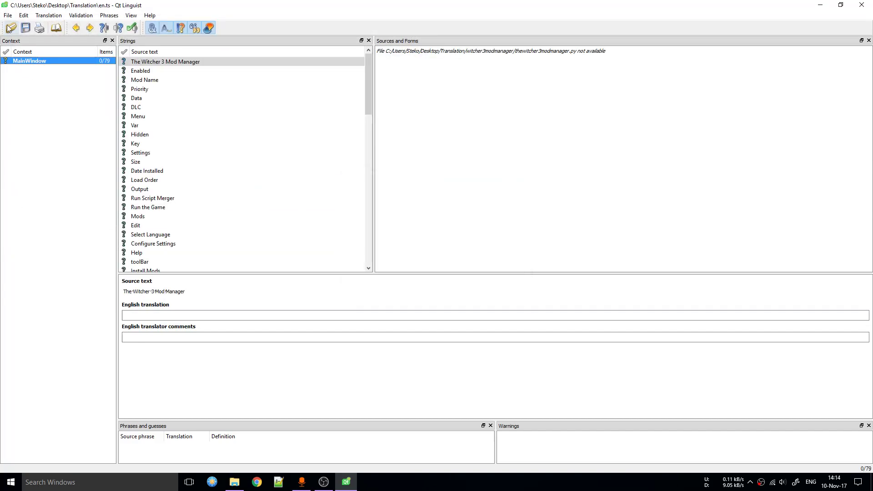
left_click(8, 15)
left_click(30, 90)
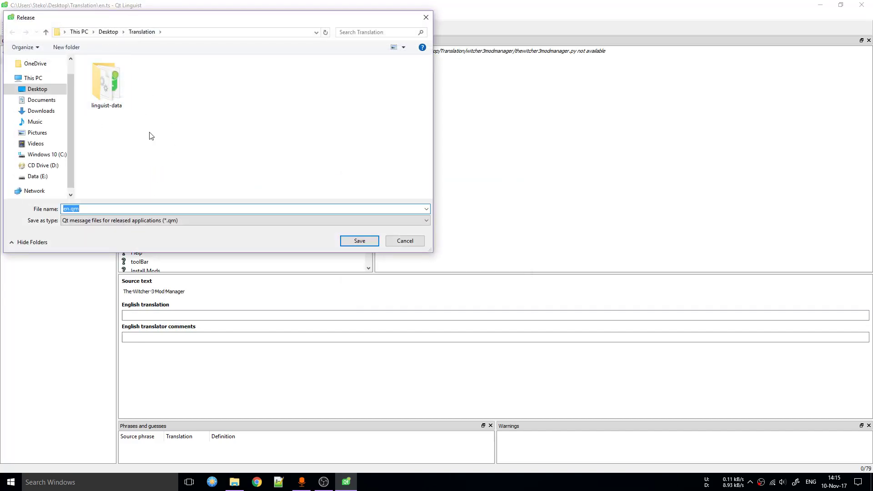
type("en.qm")
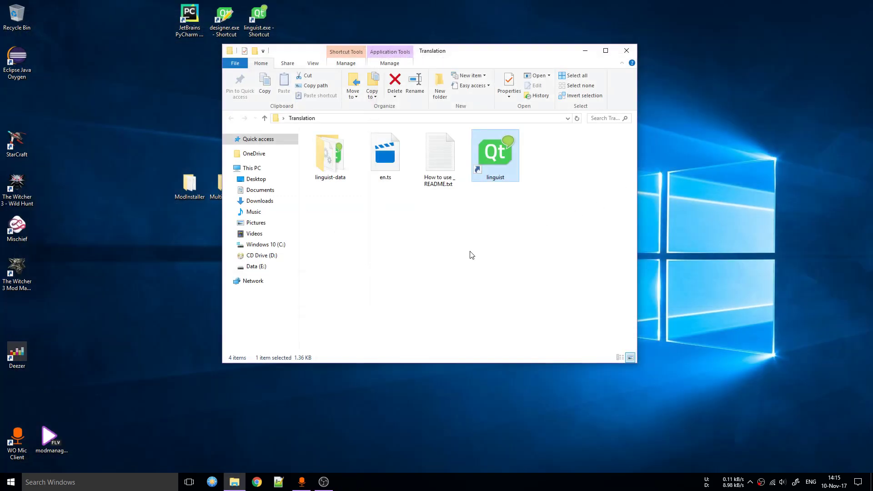
left_click(470, 253)
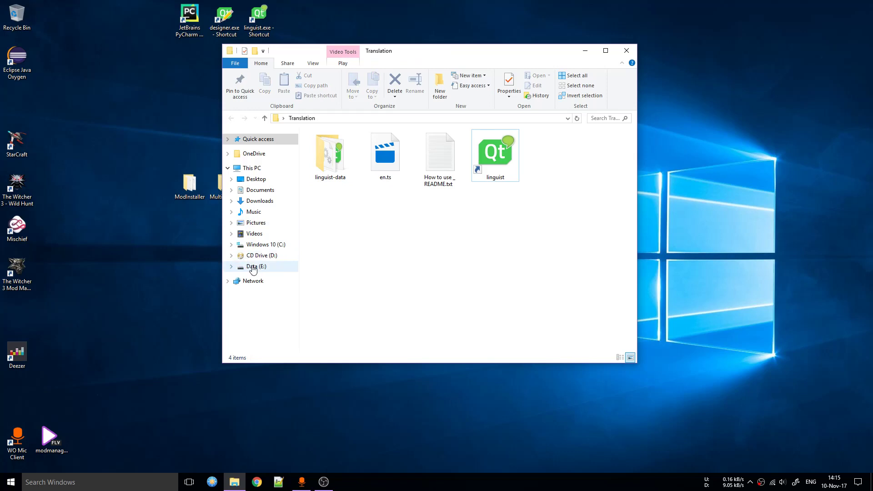
Delete Srpski1.qm from the translations folder inside Games\W3MM on the Data (E:) drive.
left_click(253, 269)
double_click(345, 190)
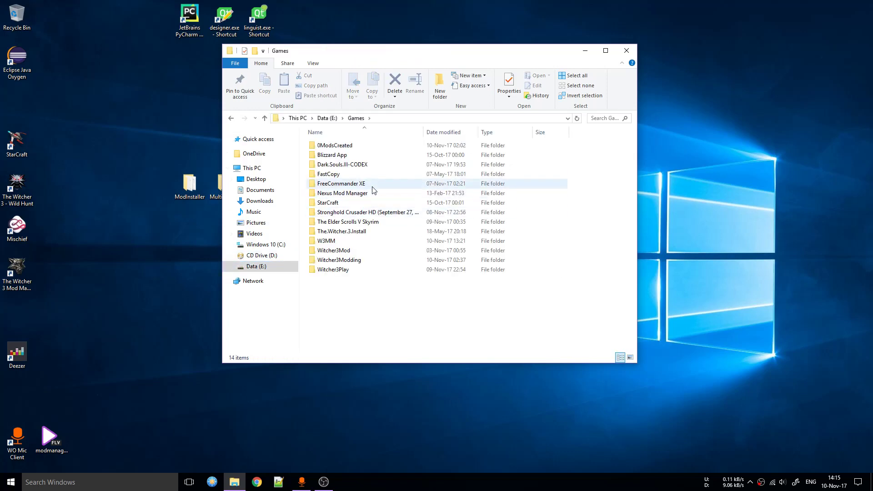
double_click(345, 242)
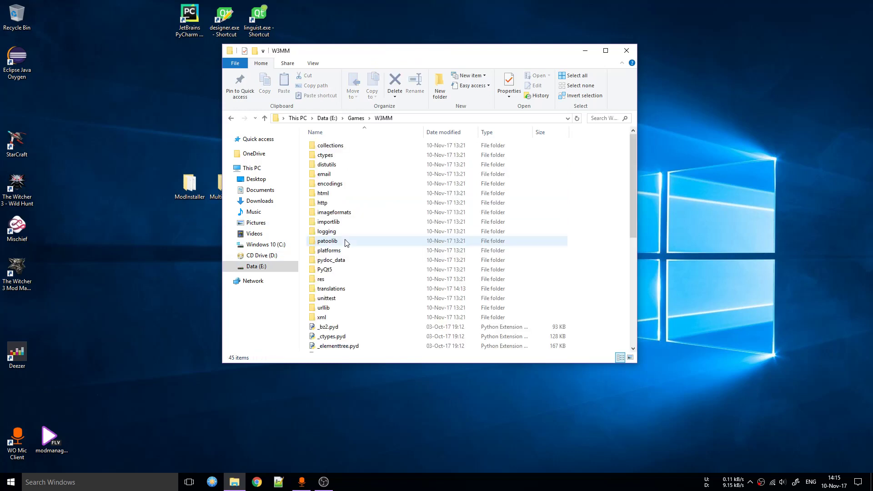
double_click(342, 292)
left_click_drag(356, 308, 332, 168)
key("Delete")
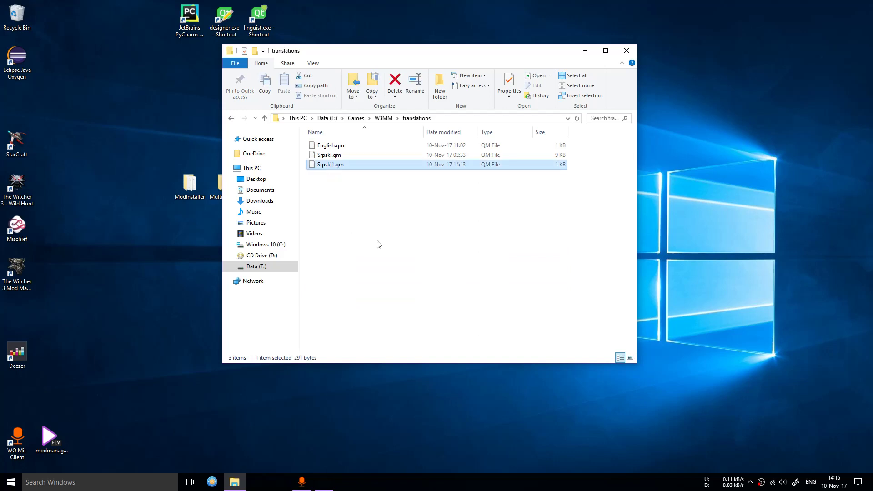
Empty the Recycle Bin and close the translations folder window.
right_click(1, 11)
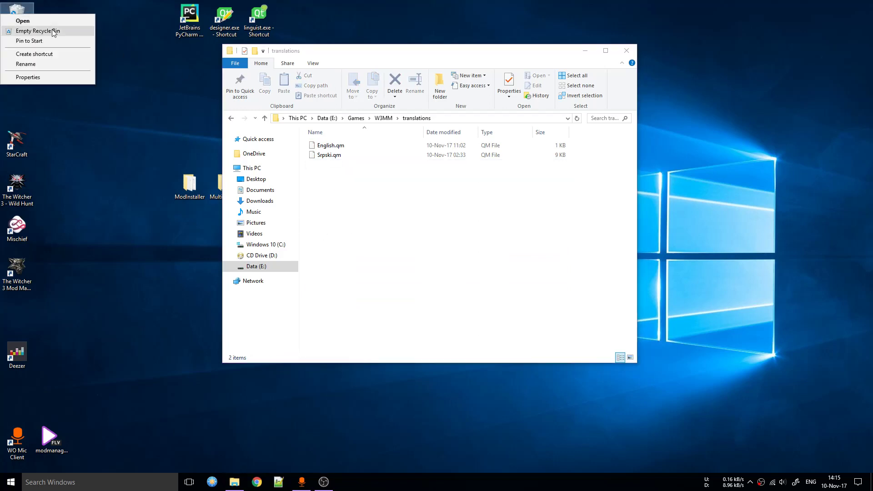
left_click(32, 28)
key("Return")
left_click(627, 51)
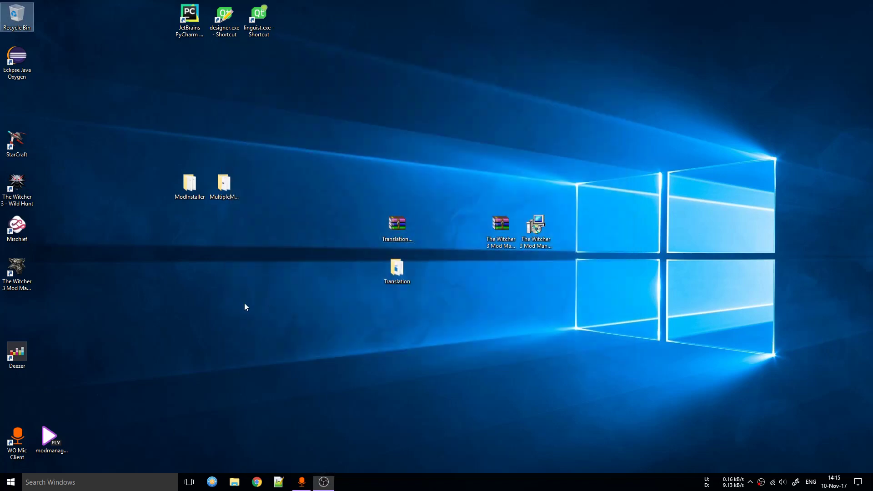
Launch The Witcher 3 Mod Manager and switch its language to English with a restart.
double_click(31, 269)
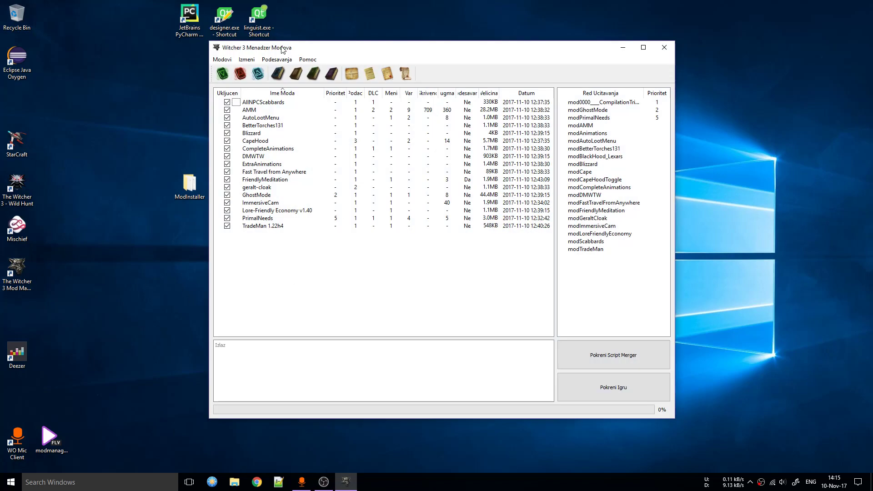
left_click(271, 59)
mouse_move(286, 80)
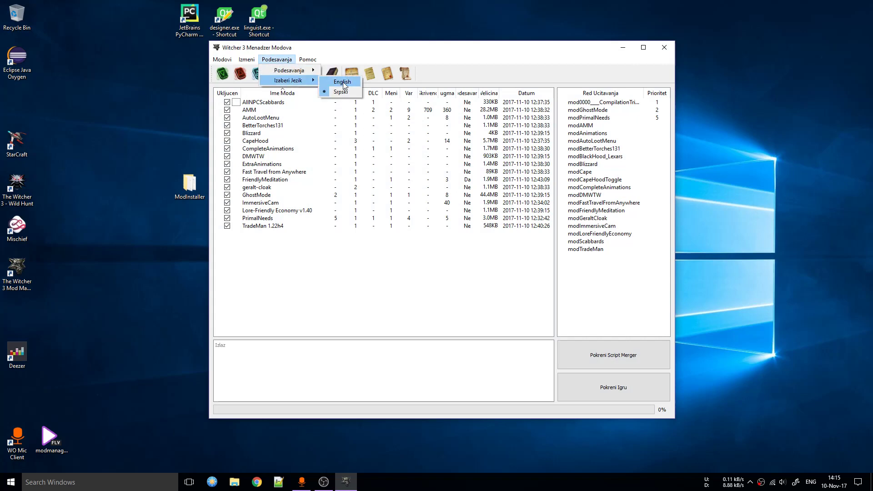
left_click(344, 85)
key("Return")
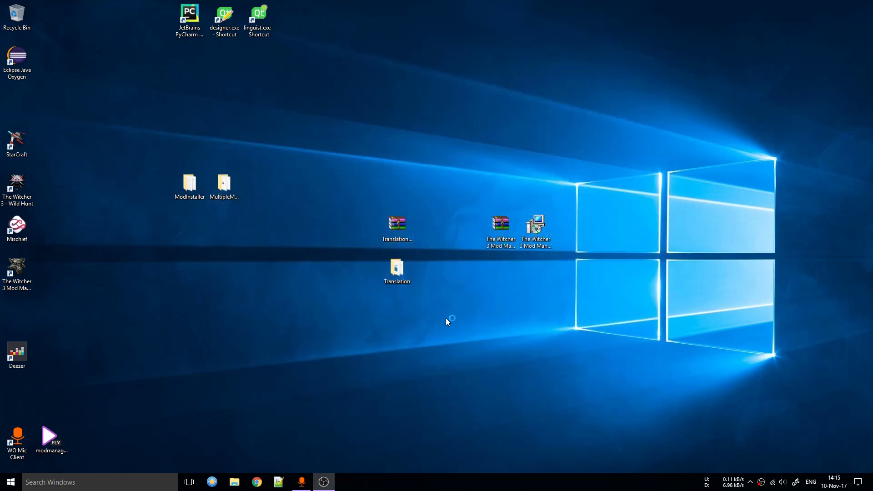